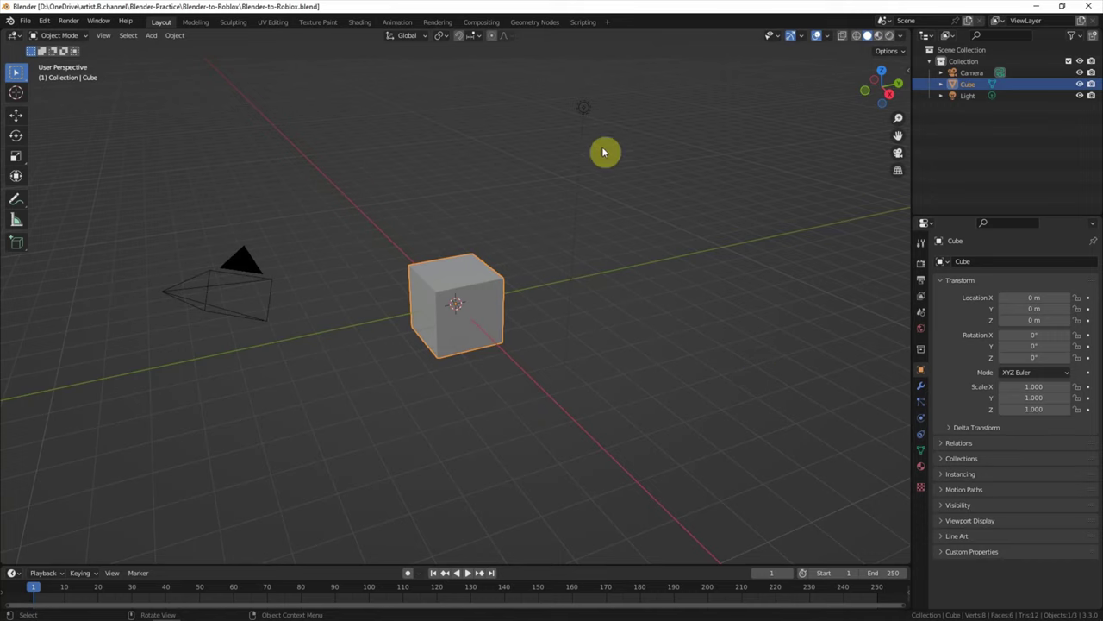
Step: Delete the Light and the Camera, then zoom in on the remaining default Cube
{"action": "left_click", "coordinate": [585, 105]}
{"action": "key", "text": "Delete"}
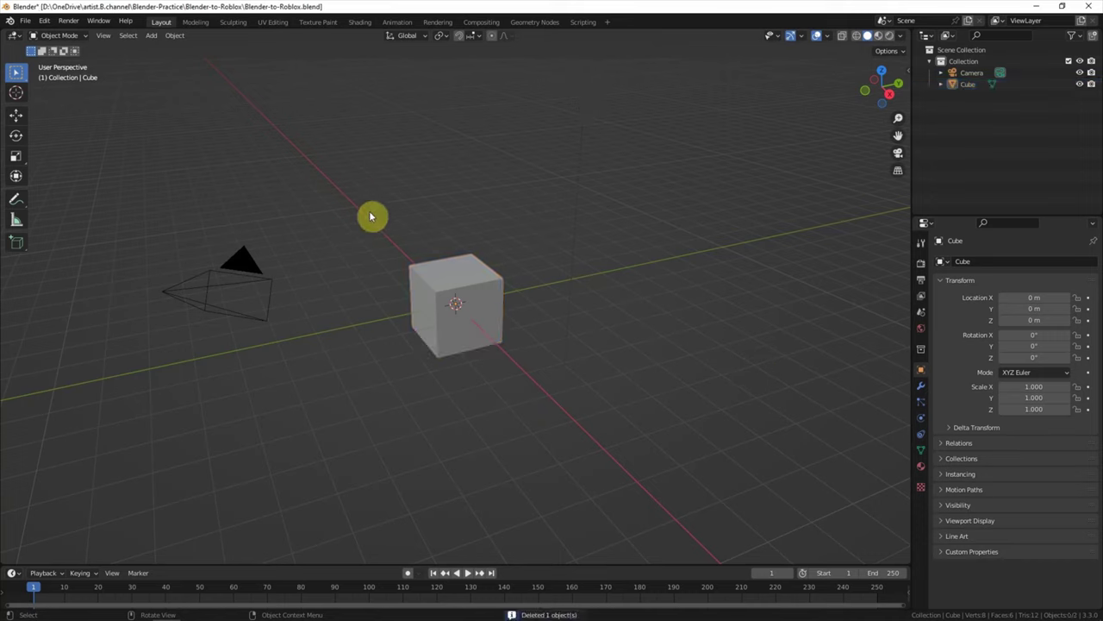
{"action": "left_click_drag", "start_coordinate": [353, 210], "coordinate": [132, 346]}
{"action": "key", "text": "Delete"}
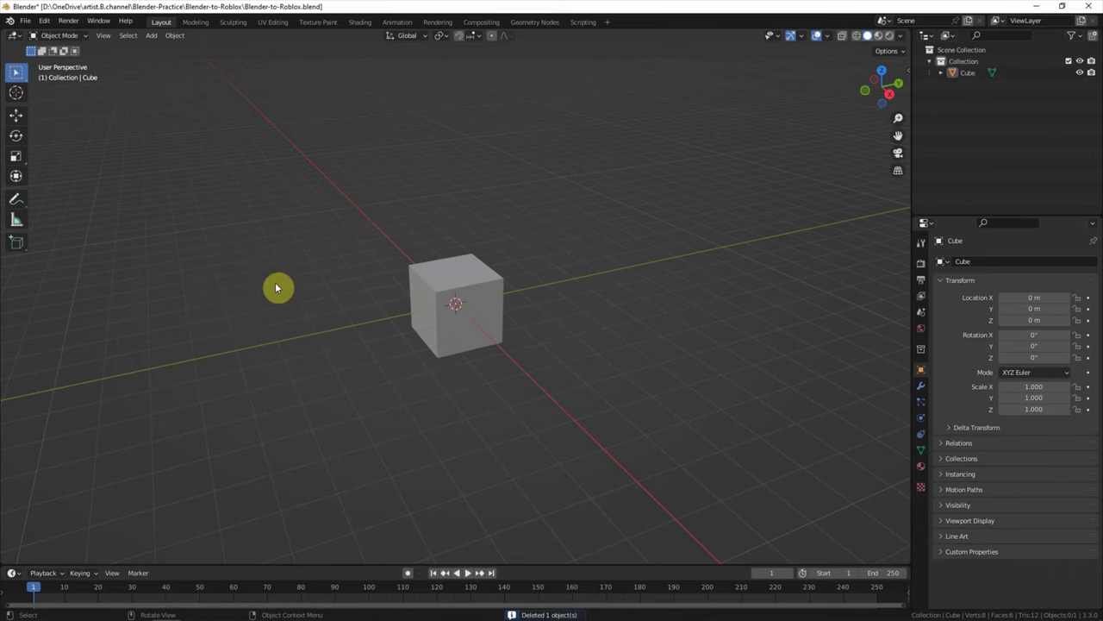
{"action": "scroll", "coordinate": [298, 286], "scroll_direction": "up", "scroll_amount": 1}
{"action": "scroll", "coordinate": [297, 287], "scroll_direction": "up", "scroll_amount": 5}
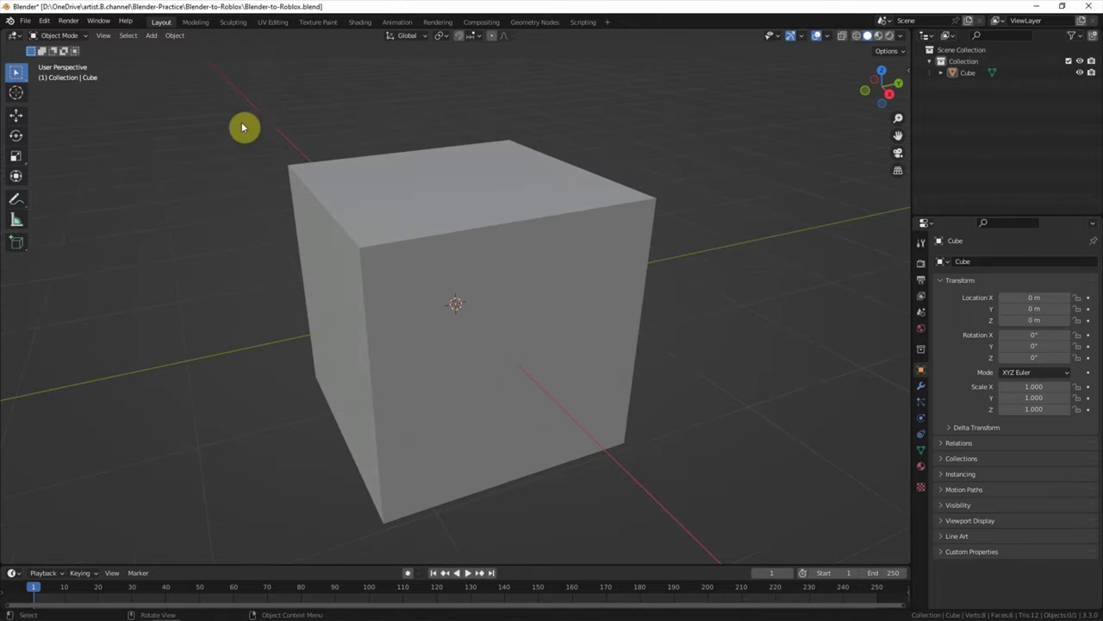
Step: Add a new mesh cube and scale it down uniformly to 0.4
{"action": "left_click", "coordinate": [151, 35]}
{"action": "mouse_move", "coordinate": [247, 50]}
{"action": "left_click", "coordinate": [276, 65]}
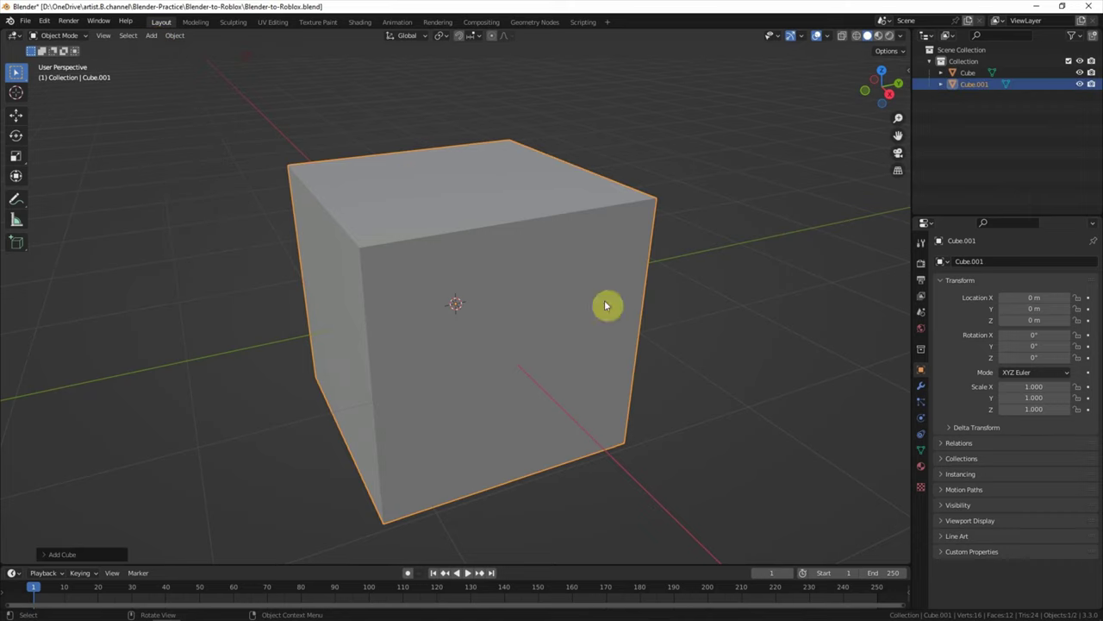
{"action": "key", "text": "s"}
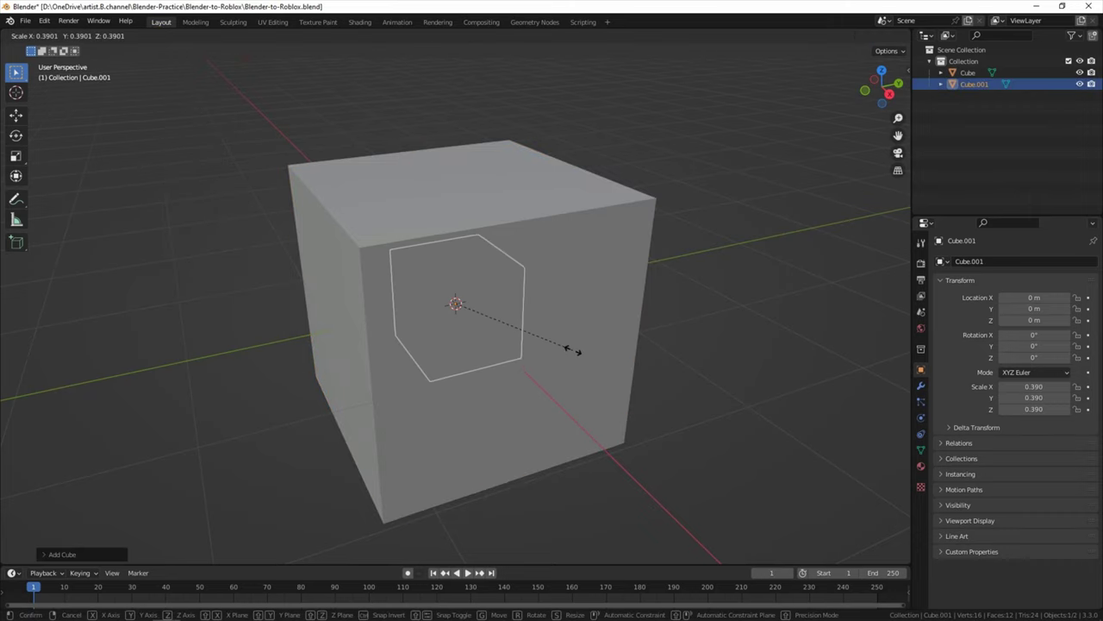
{"action": "left_click", "coordinate": [576, 349]}
Step: Stretch the small cube along Z to about 1.688, then select the original large Cube
{"action": "left_click", "coordinate": [15, 156]}
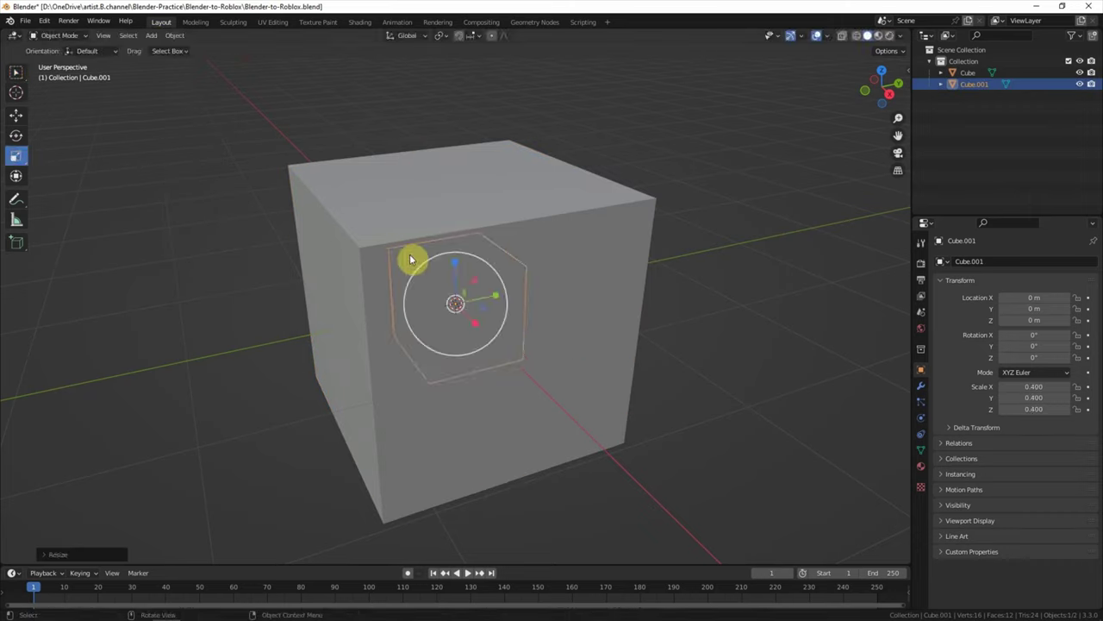
{"action": "left_click_drag", "start_coordinate": [455, 264], "coordinate": [453, 119]}
{"action": "left_click", "coordinate": [731, 244]}
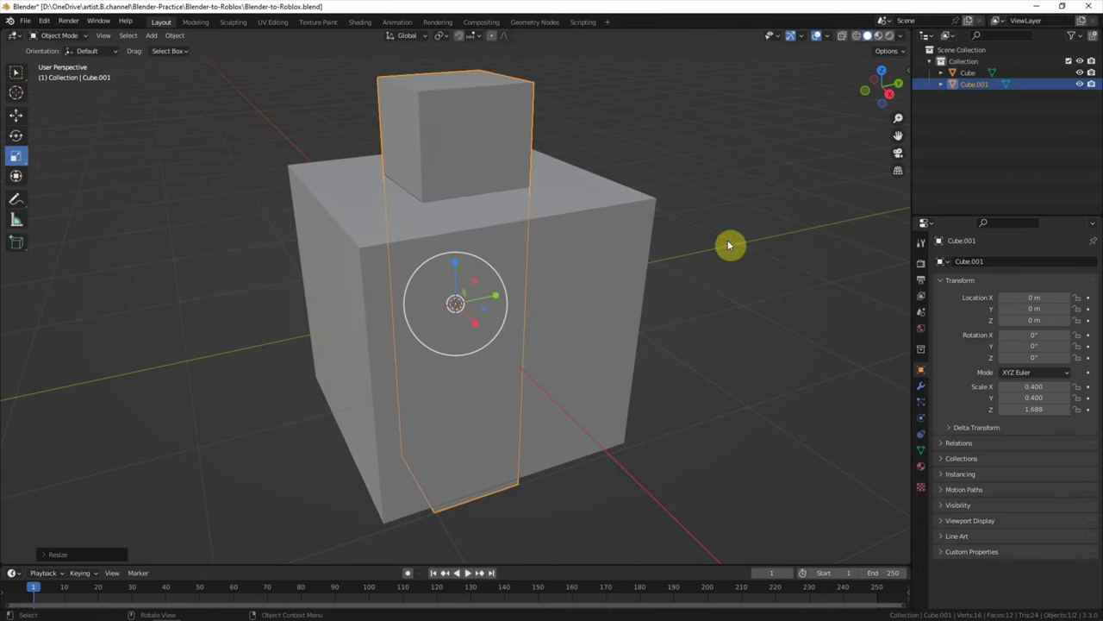
{"action": "left_click", "coordinate": [617, 241]}
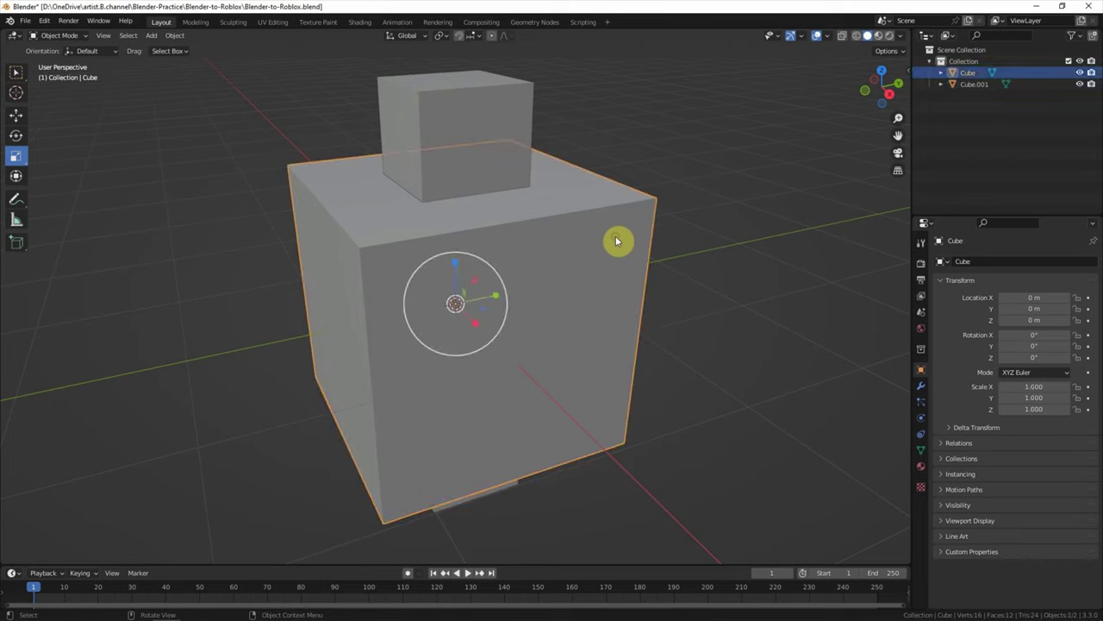
{"action": "left_click", "coordinate": [16, 74]}
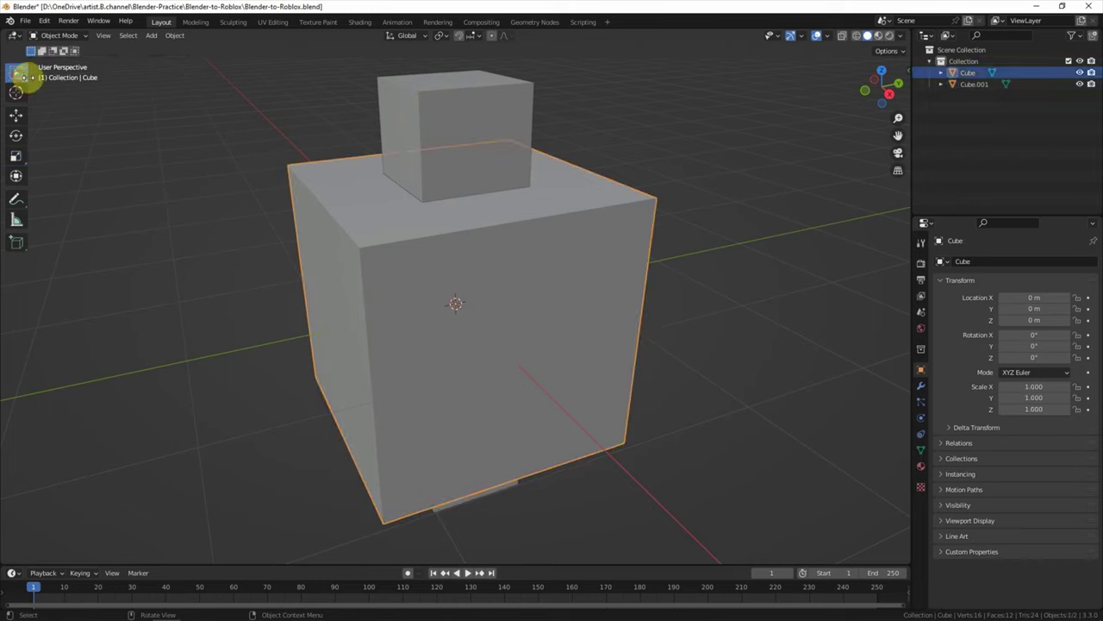
Step: Add a Boolean Difference modifier to Cube using Cube.001 as the cutting object
{"action": "left_click", "coordinate": [922, 388]}
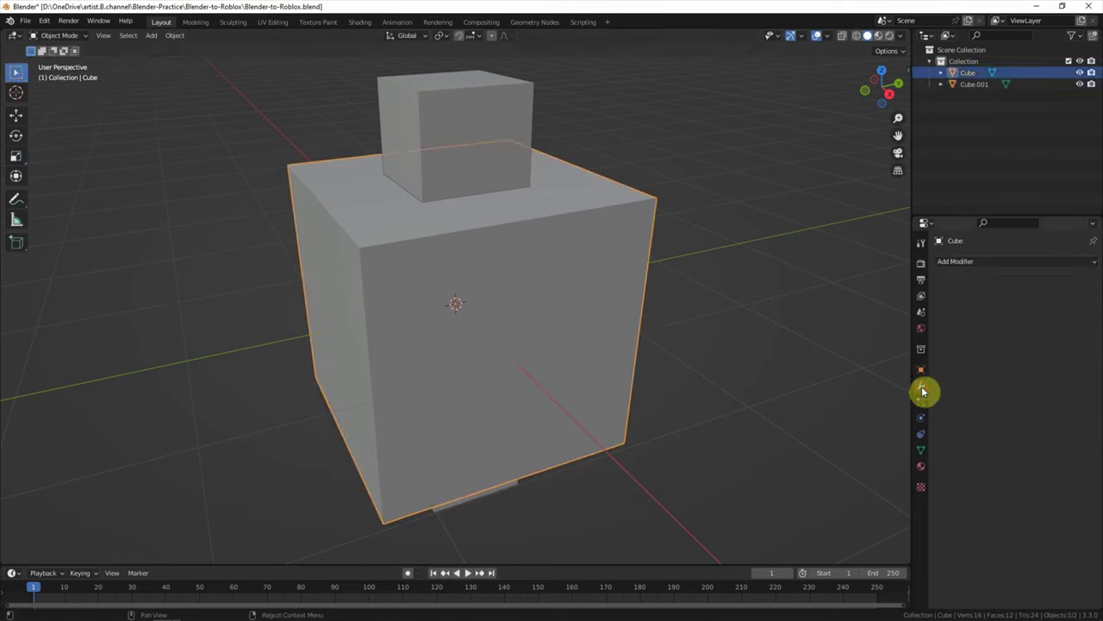
{"action": "left_click", "coordinate": [983, 262]}
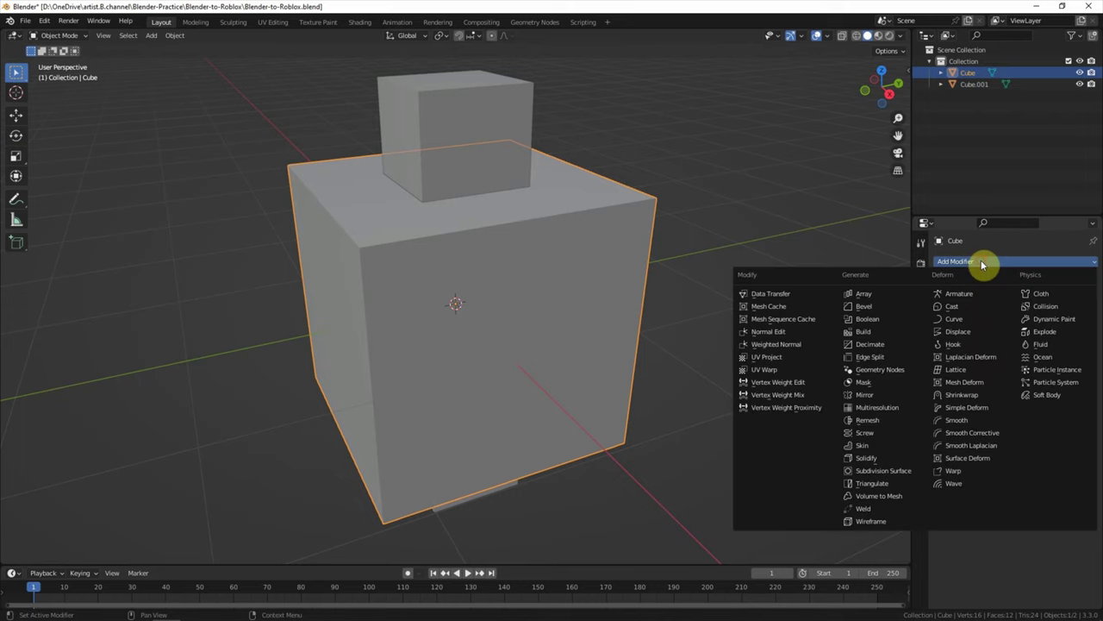
{"action": "left_click", "coordinate": [902, 323]}
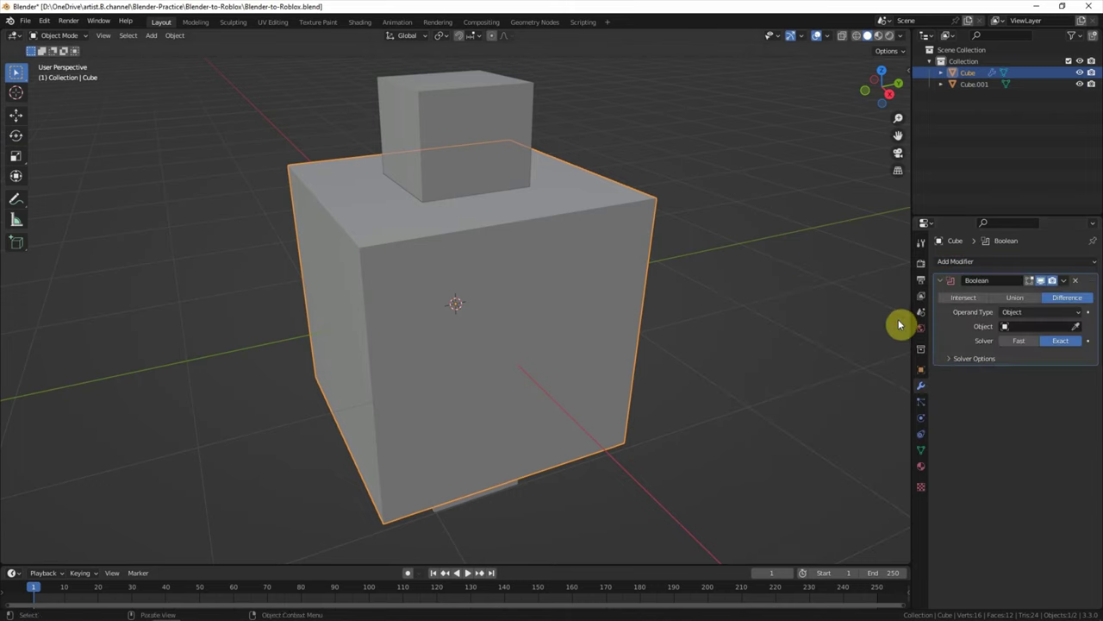
{"action": "left_click", "coordinate": [1026, 326]}
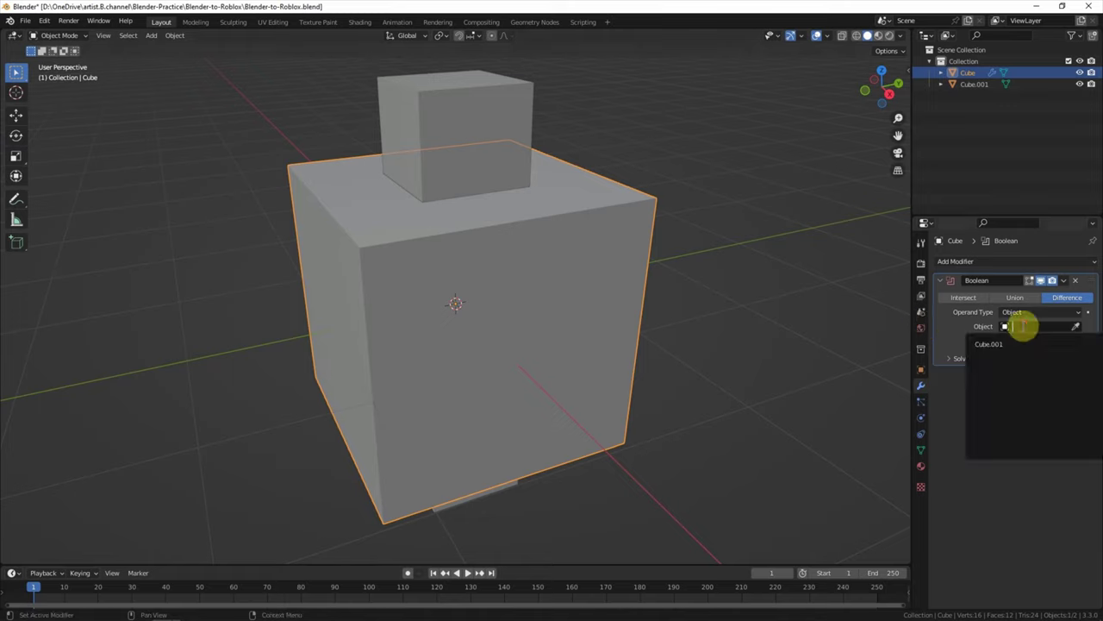
{"action": "left_click", "coordinate": [1013, 345]}
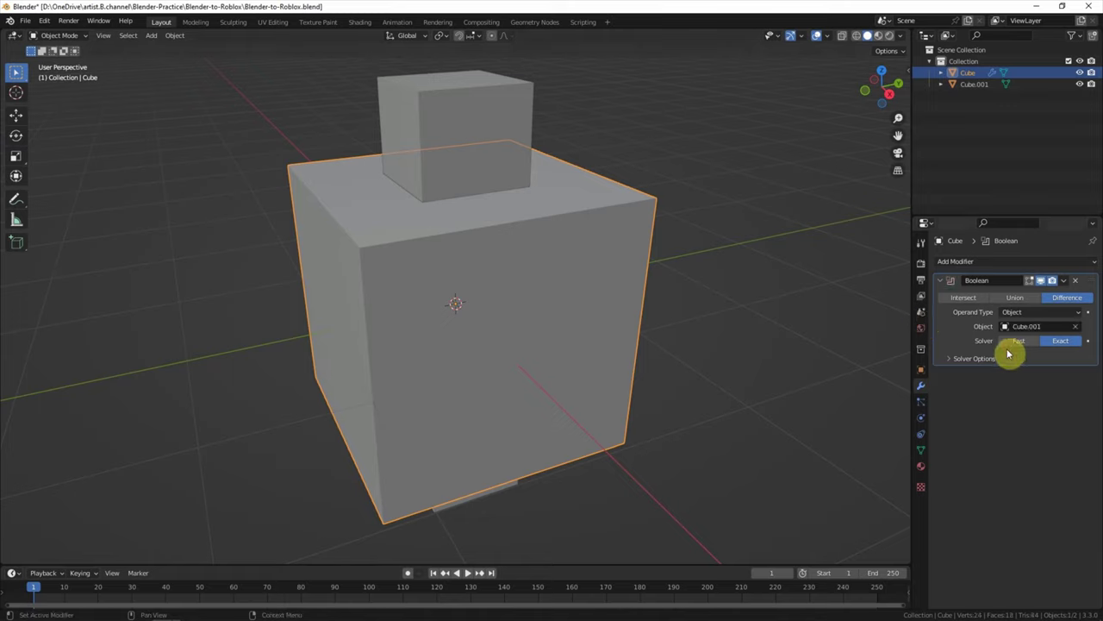
Step: Hide Cube.001 and apply the Boolean modifier to make the square hole permanent
{"action": "left_click", "coordinate": [1081, 85]}
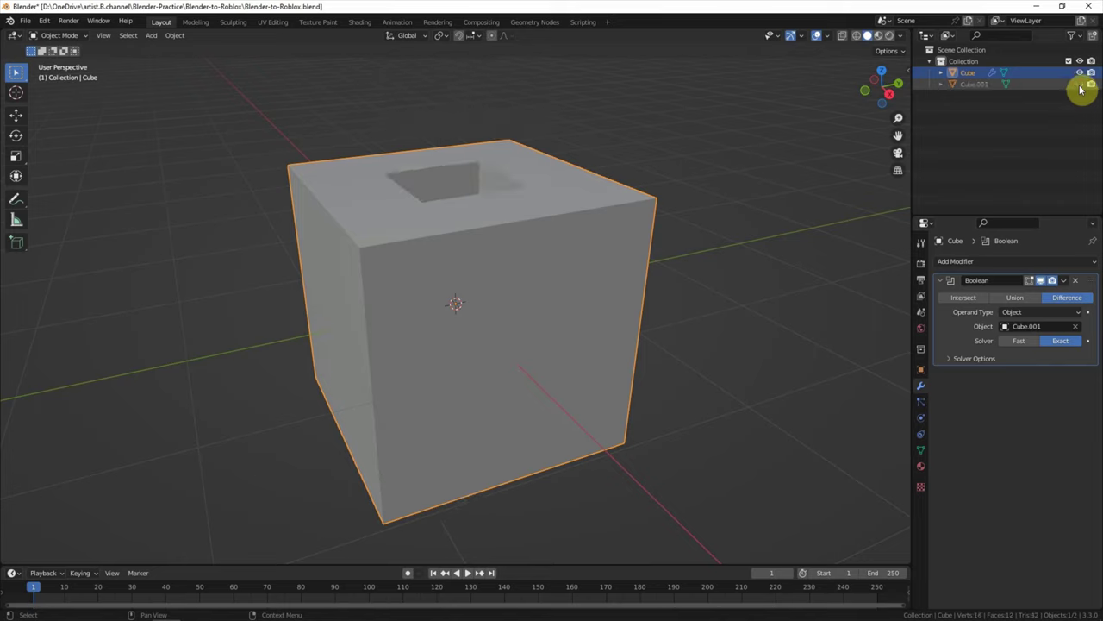
{"action": "left_click", "coordinate": [1065, 281]}
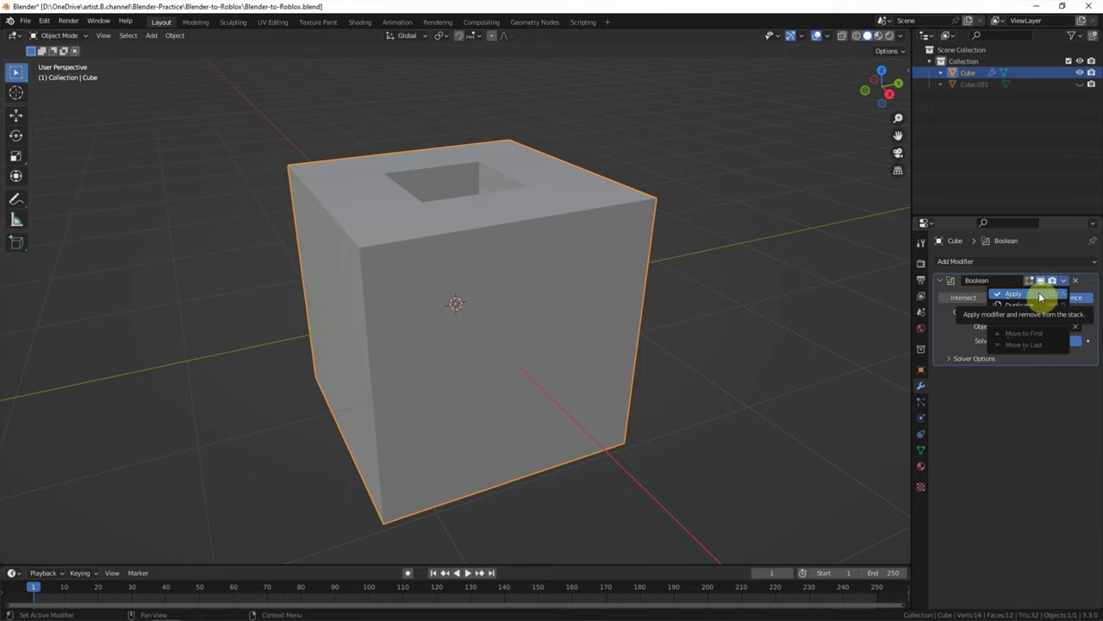
{"action": "left_click", "coordinate": [1039, 297]}
{"action": "middle_click_drag", "start_coordinate": [745, 233], "coordinate": [750, 255]}
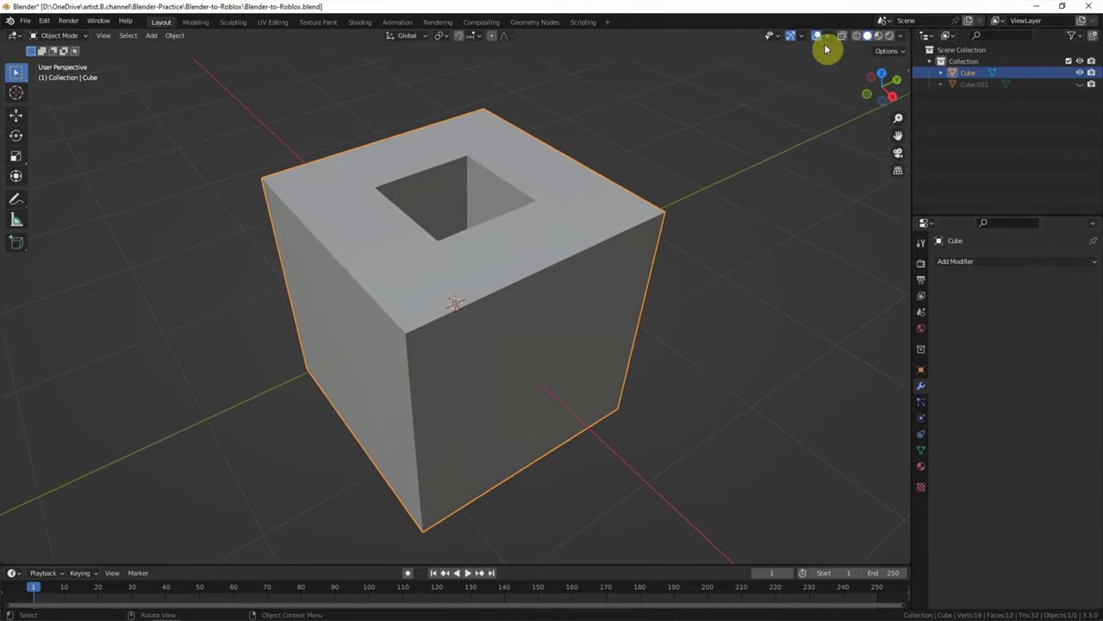
Step: Enable the Wireframe checkbox in the Viewport Overlays dropdown
{"action": "left_click", "coordinate": [827, 36]}
{"action": "left_click", "coordinate": [767, 230]}
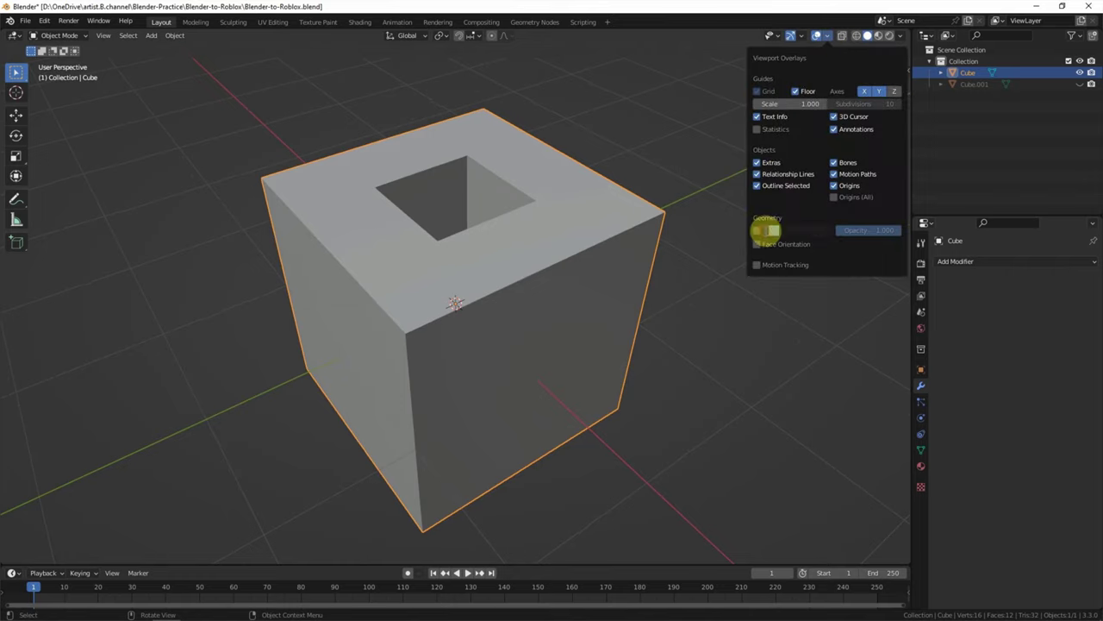
{"action": "left_click", "coordinate": [759, 230]}
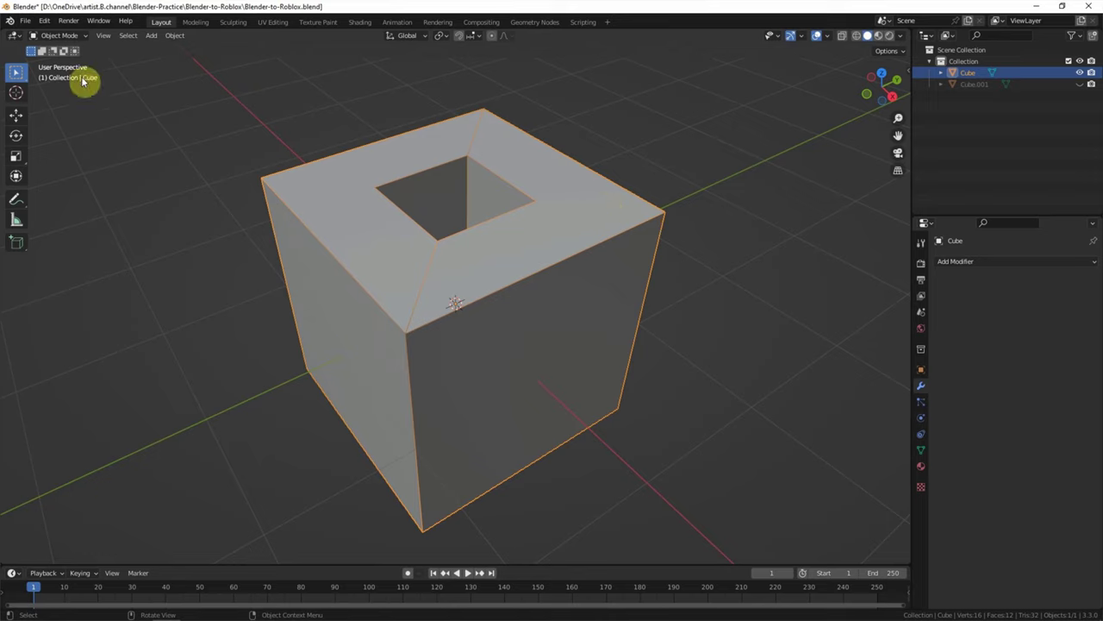
Step: Switch the cube to Edit Mode and pick the Knife tool
{"action": "left_click", "coordinate": [69, 35]}
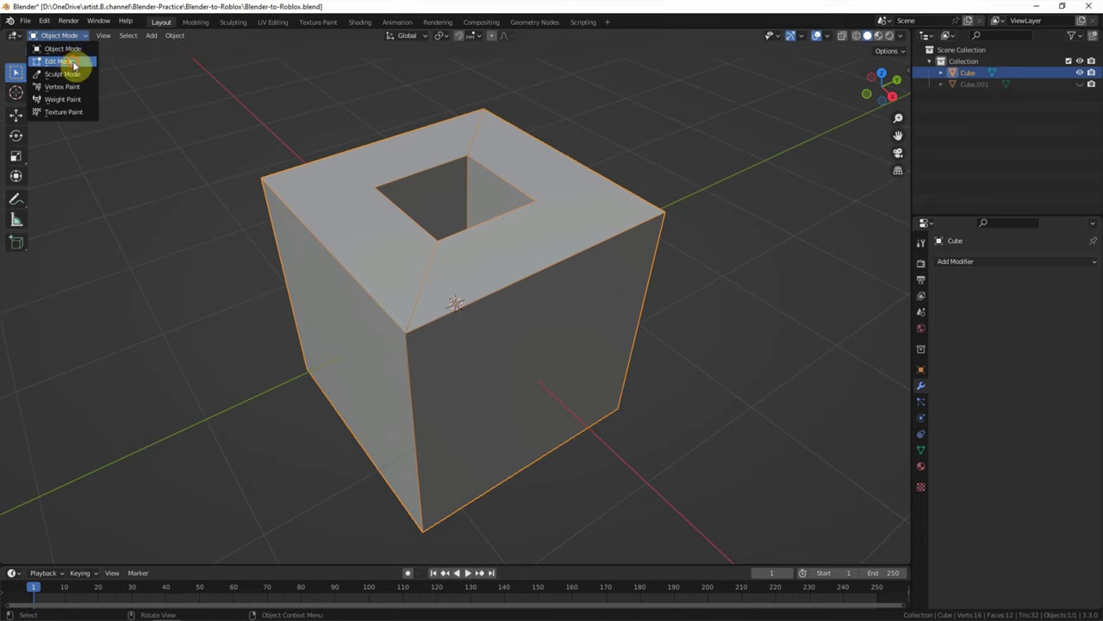
{"action": "left_click", "coordinate": [74, 62]}
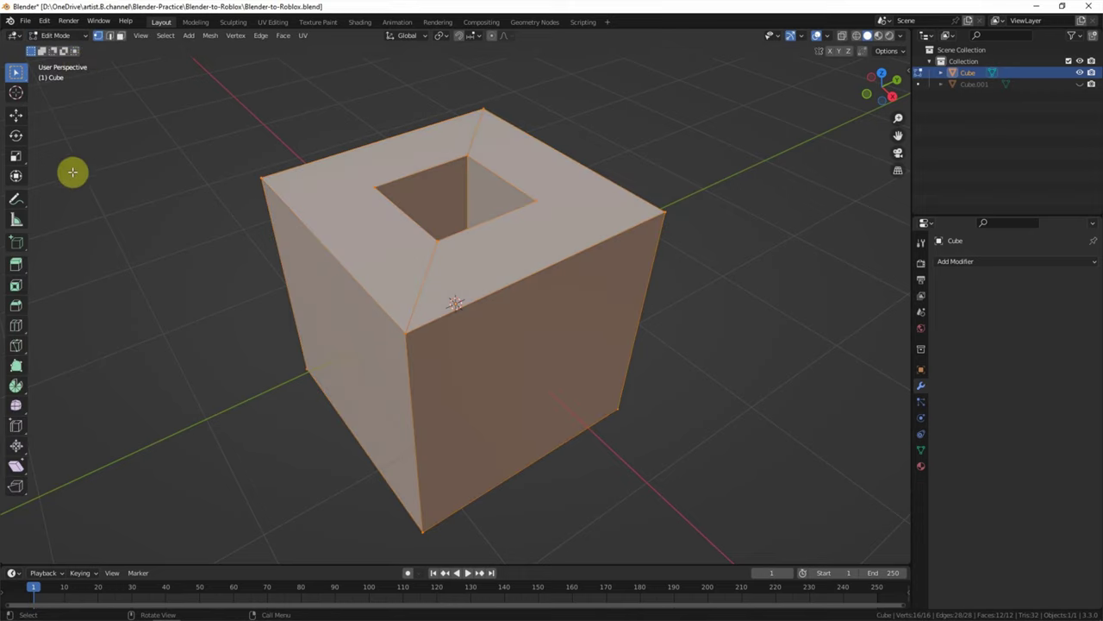
{"action": "left_click", "coordinate": [17, 345]}
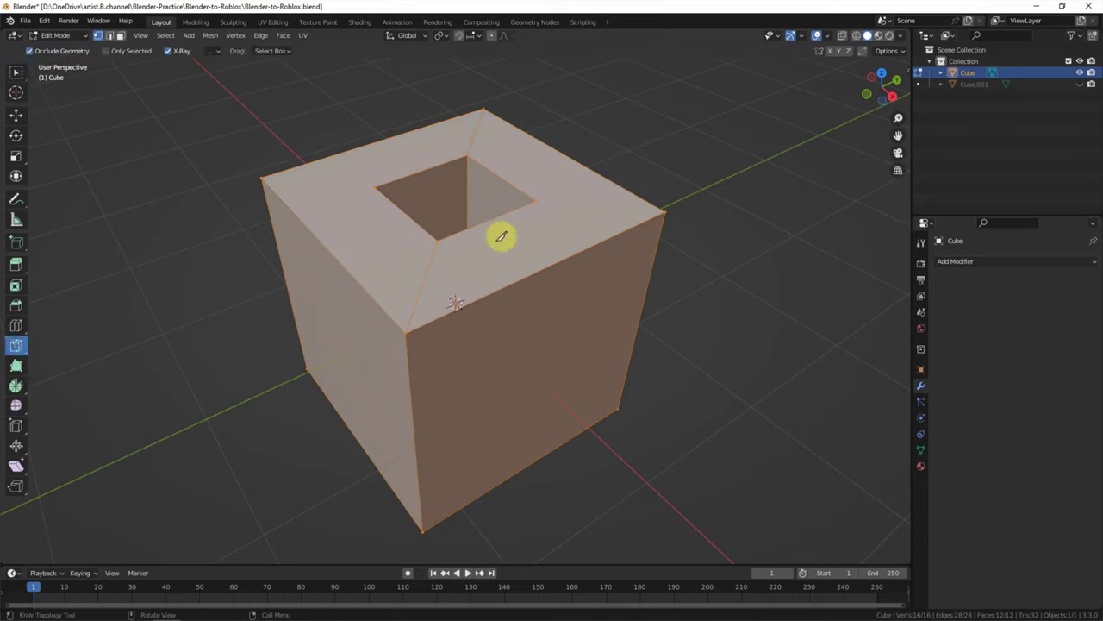
Step: Knife-cut from each hole corner to its matching outer top corner and confirm the cuts
{"action": "left_click", "coordinate": [534, 200]}
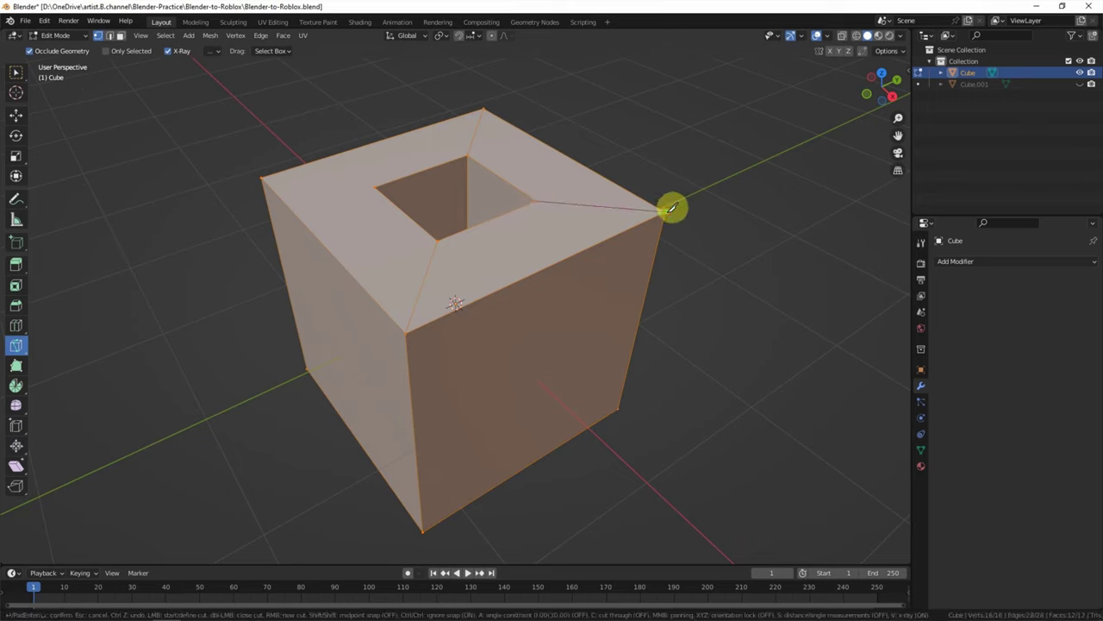
{"action": "left_click", "coordinate": [668, 209]}
{"action": "left_click", "coordinate": [374, 186]}
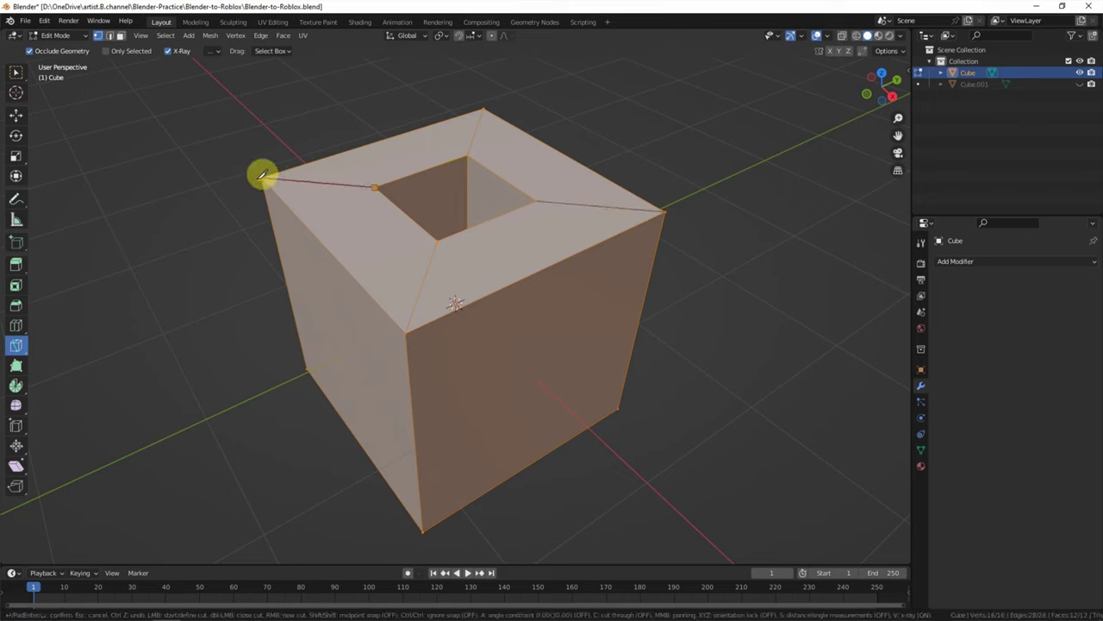
{"action": "middle_click_drag", "start_coordinate": [655, 429], "coordinate": [601, 204]}
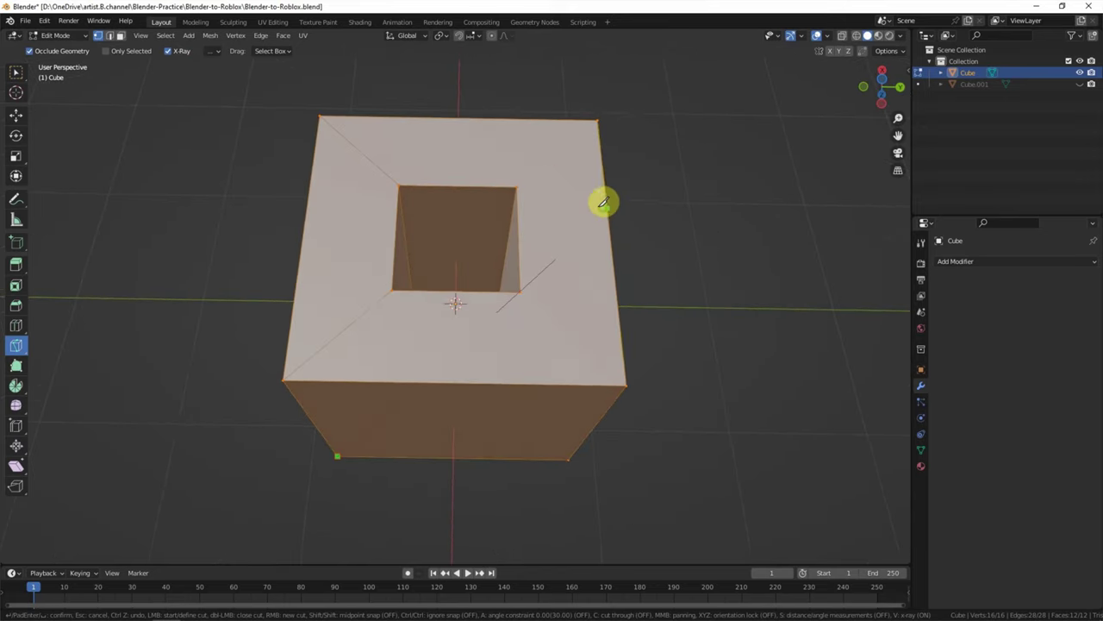
{"action": "left_click", "coordinate": [598, 119]}
{"action": "left_click", "coordinate": [519, 291]}
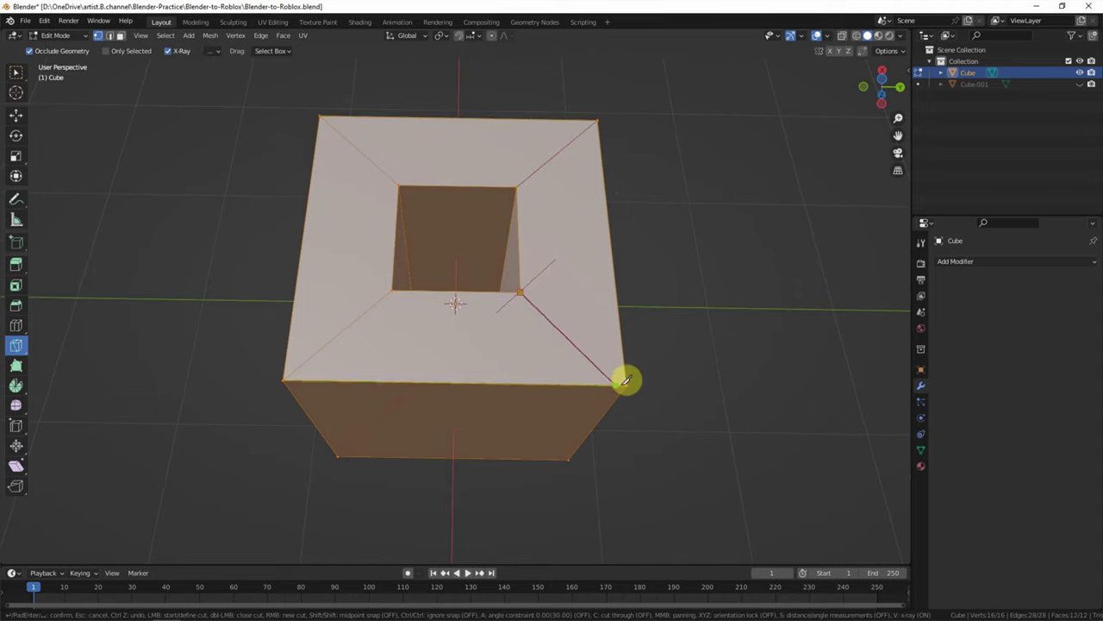
{"action": "left_click", "coordinate": [625, 385]}
{"action": "middle_click_drag", "start_coordinate": [662, 214], "coordinate": [712, 428]}
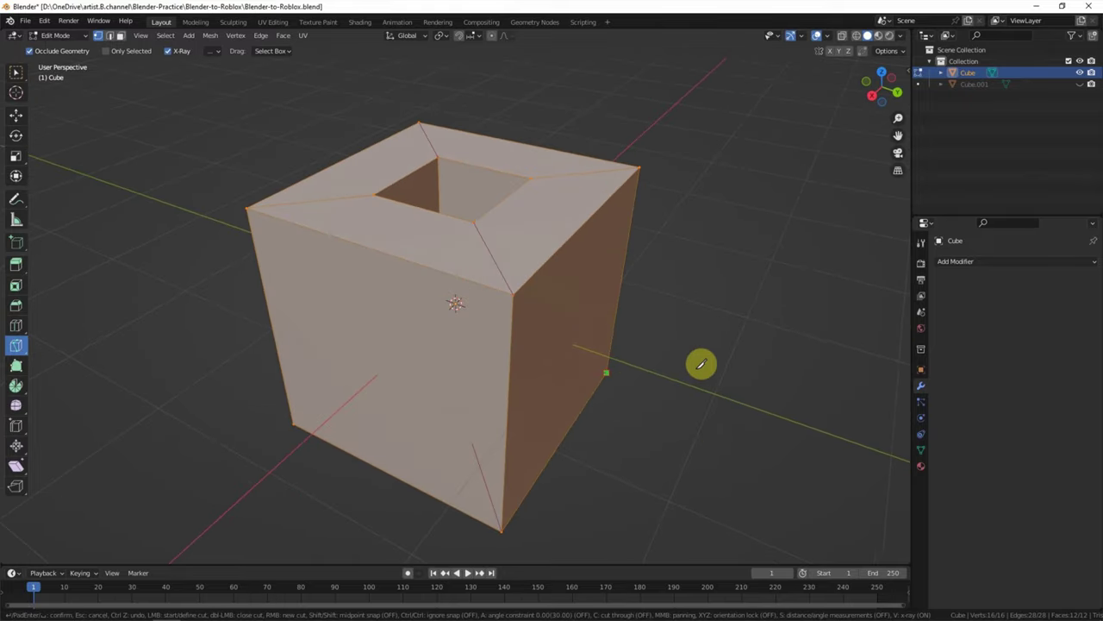
{"action": "key", "text": "Return"}
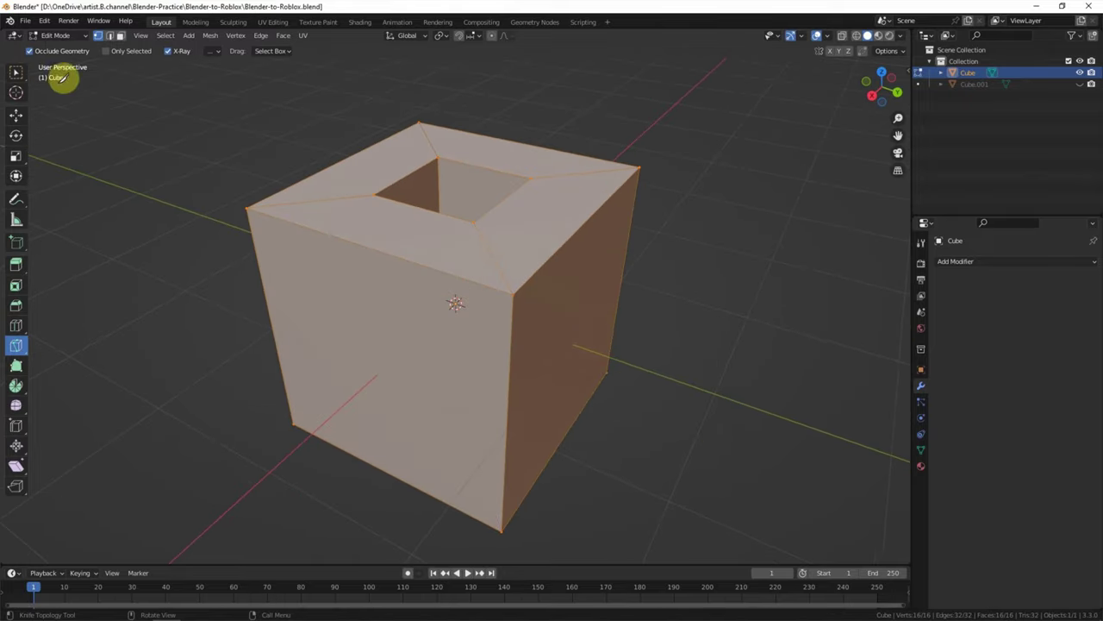
{"action": "left_click", "coordinate": [56, 35]}
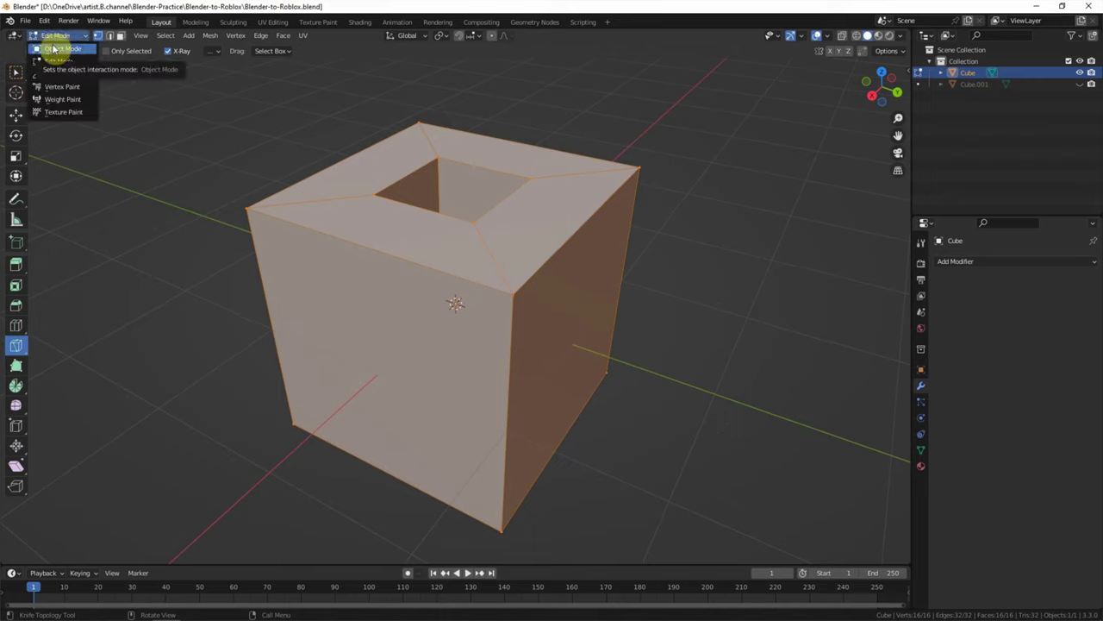
{"action": "left_click", "coordinate": [53, 49]}
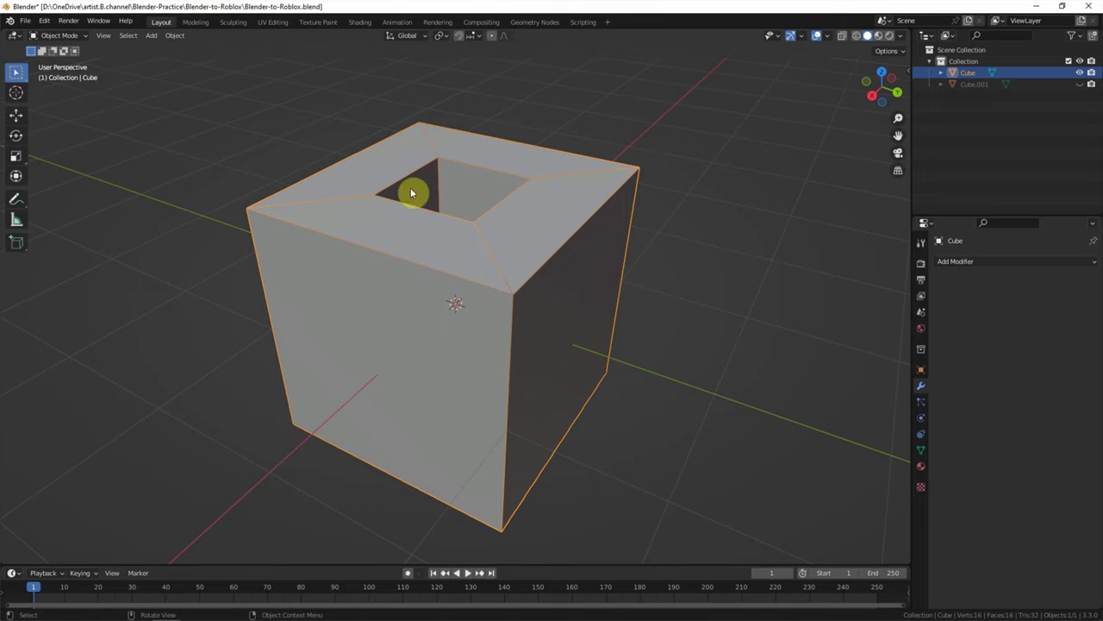
{"action": "middle_click_drag", "start_coordinate": [740, 311], "coordinate": [724, 288]}
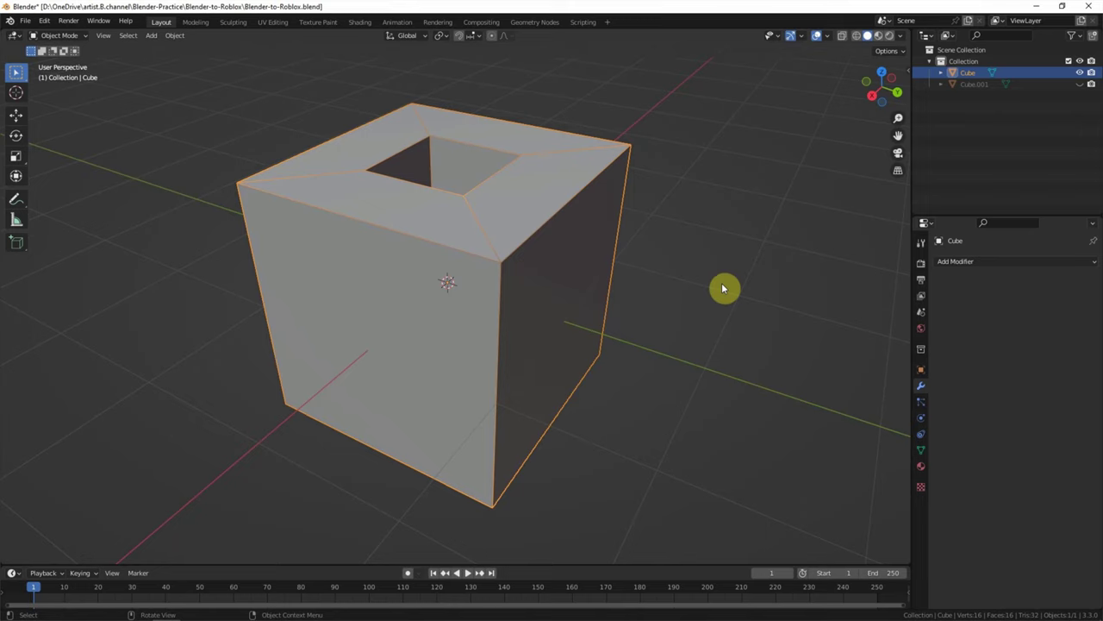
{"action": "left_click", "coordinate": [327, 24]}
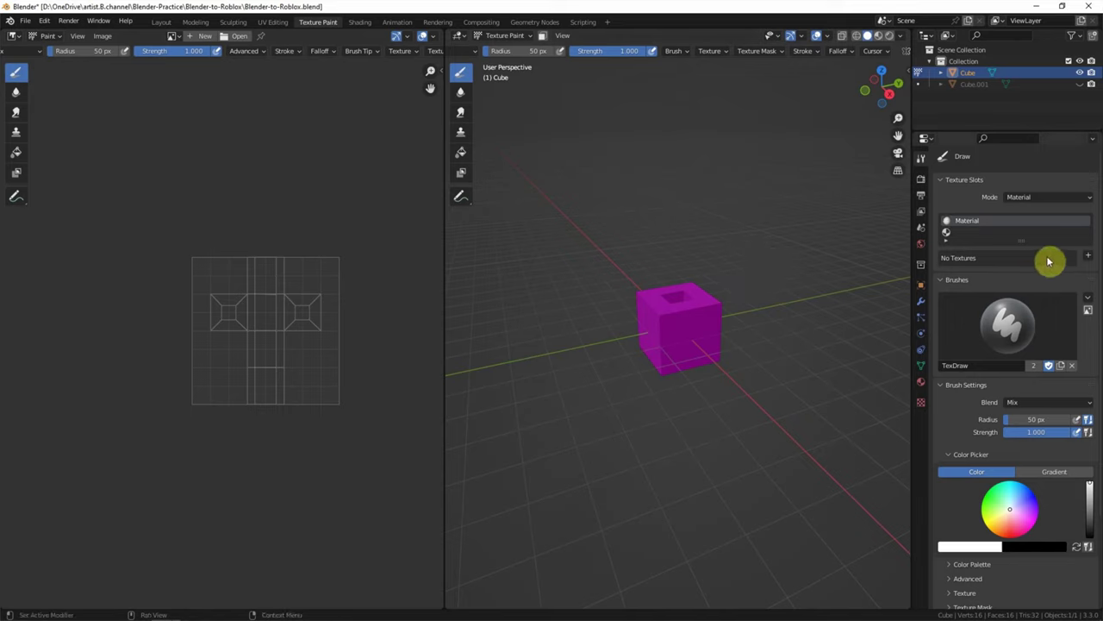
Step: Add a light-blue Base Color paint texture named 'Blue Base Color' to the cube
{"action": "left_click", "coordinate": [1087, 256]}
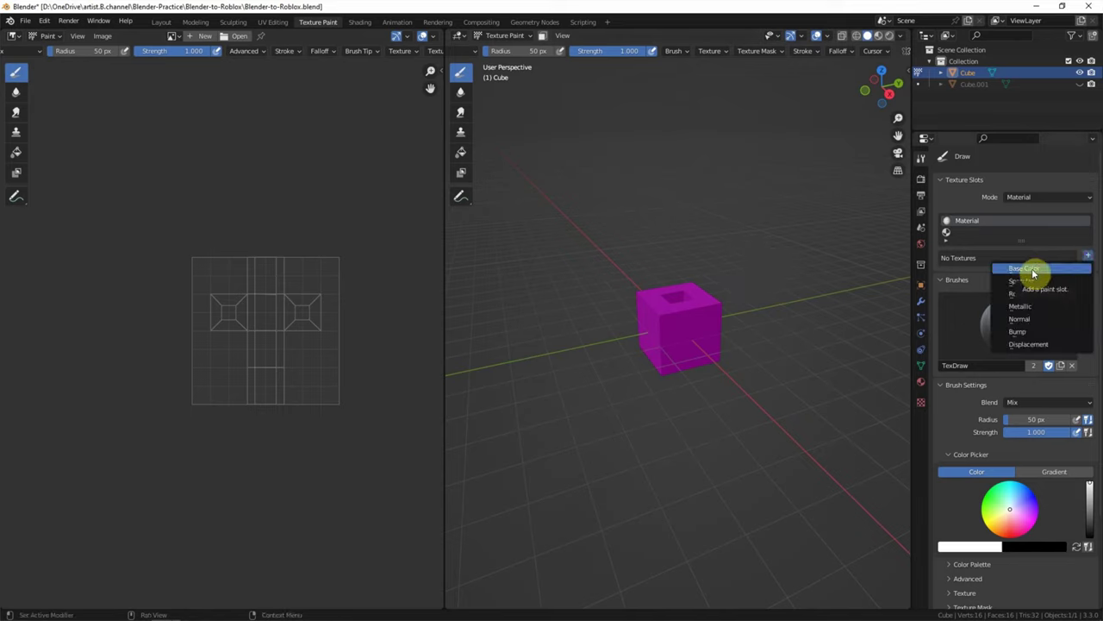
{"action": "left_click", "coordinate": [1028, 269]}
{"action": "left_click", "coordinate": [1017, 292]}
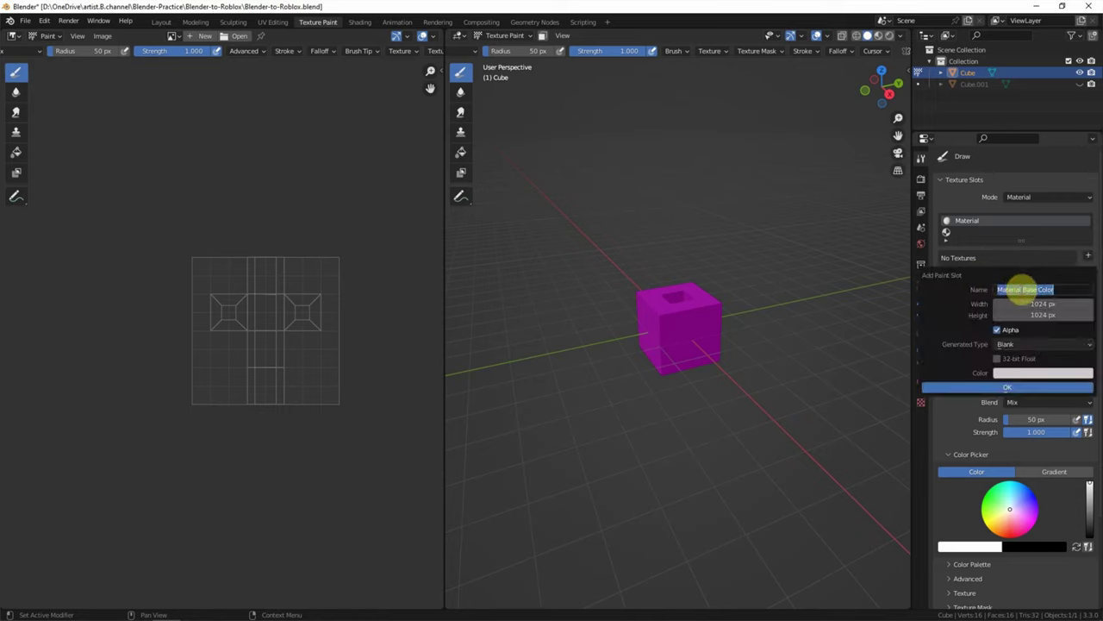
{"action": "left_click_drag", "start_coordinate": [1023, 289], "coordinate": [940, 289]}
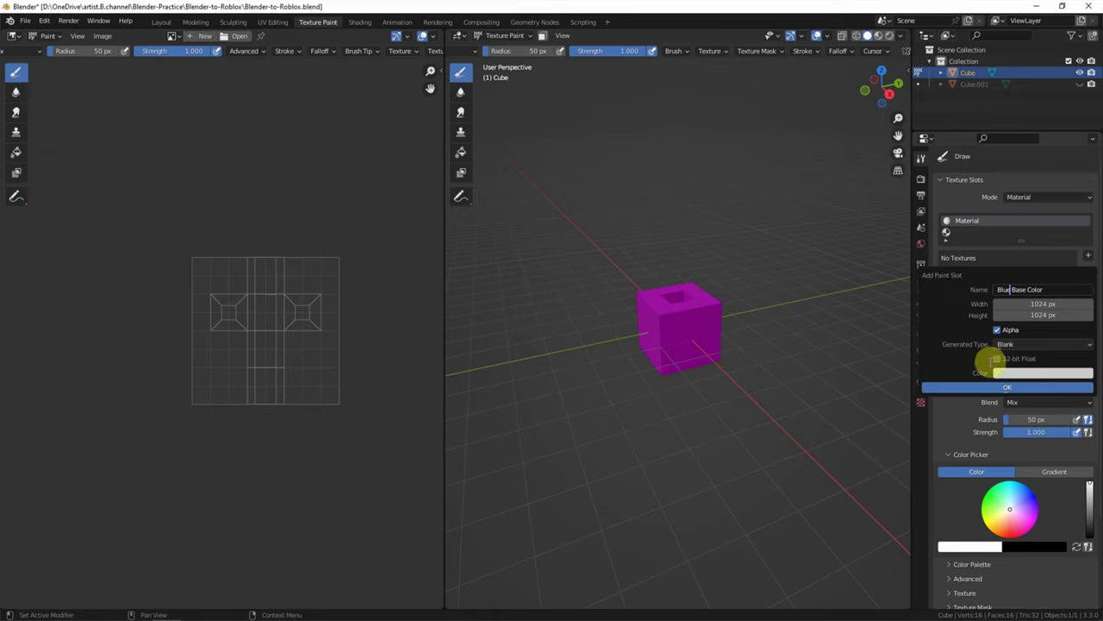
{"action": "left_click", "coordinate": [998, 372]}
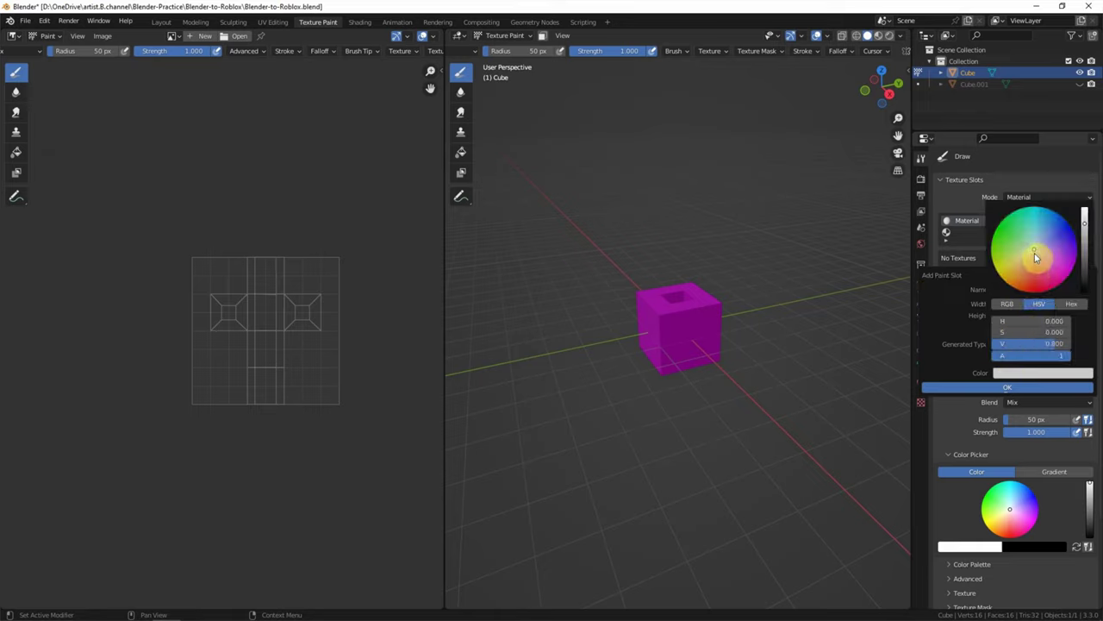
{"action": "left_click_drag", "start_coordinate": [1037, 244], "coordinate": [1041, 239]}
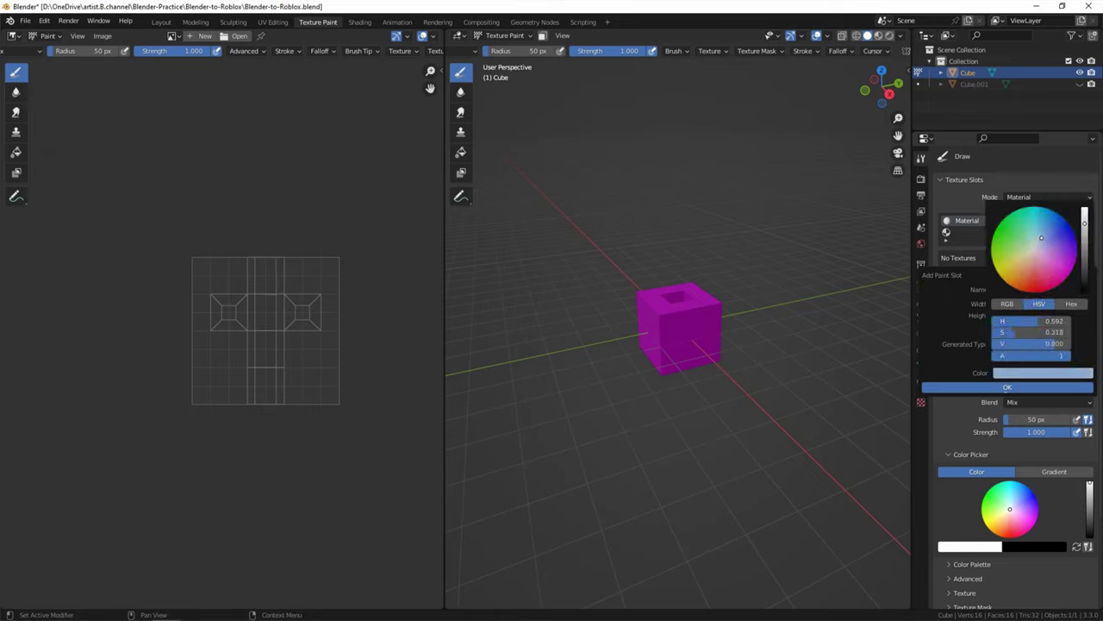
{"action": "left_click", "coordinate": [972, 389]}
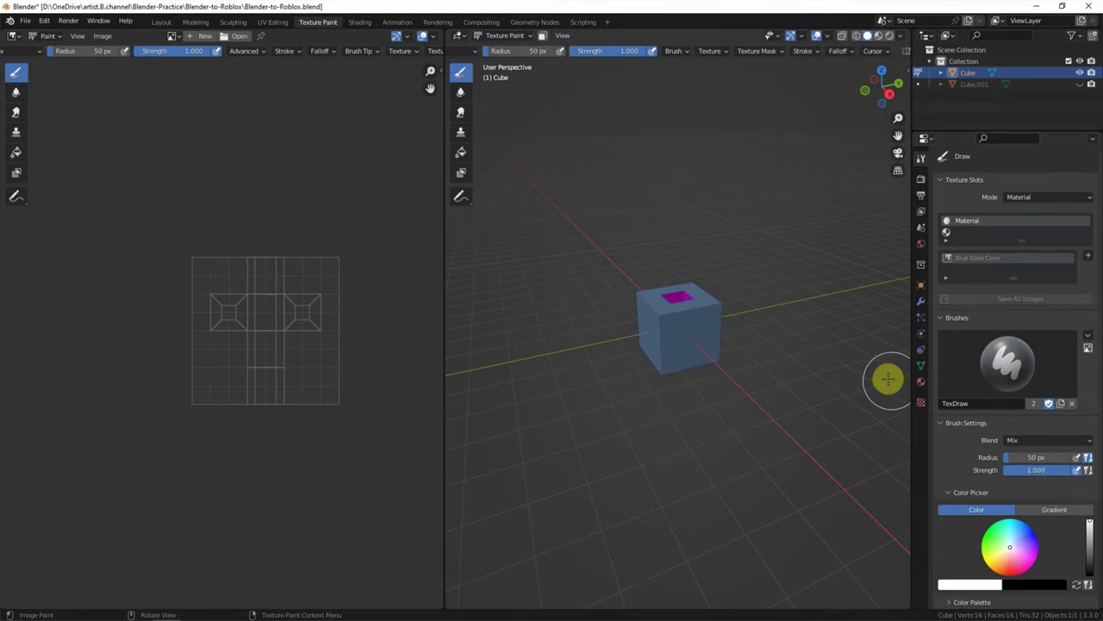
Step: Load the Blue Base Color image into the Image Editor beside the cube
{"action": "scroll", "coordinate": [652, 358], "scroll_direction": "up", "scroll_amount": 2}
{"action": "scroll", "coordinate": [653, 358], "scroll_direction": "up", "scroll_amount": 2}
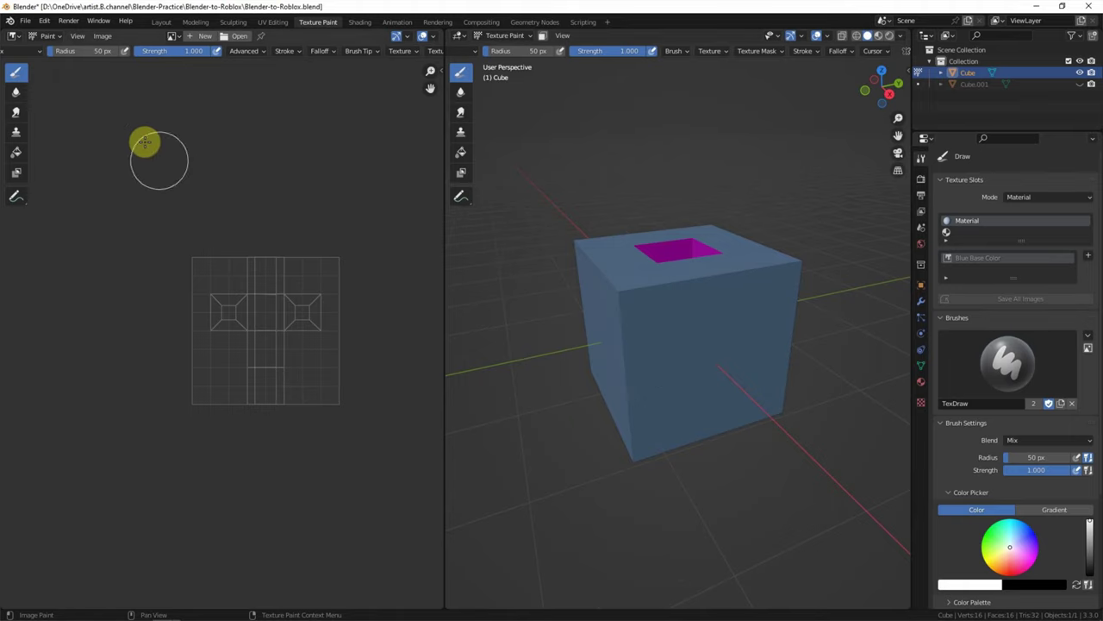
{"action": "left_click", "coordinate": [175, 37]}
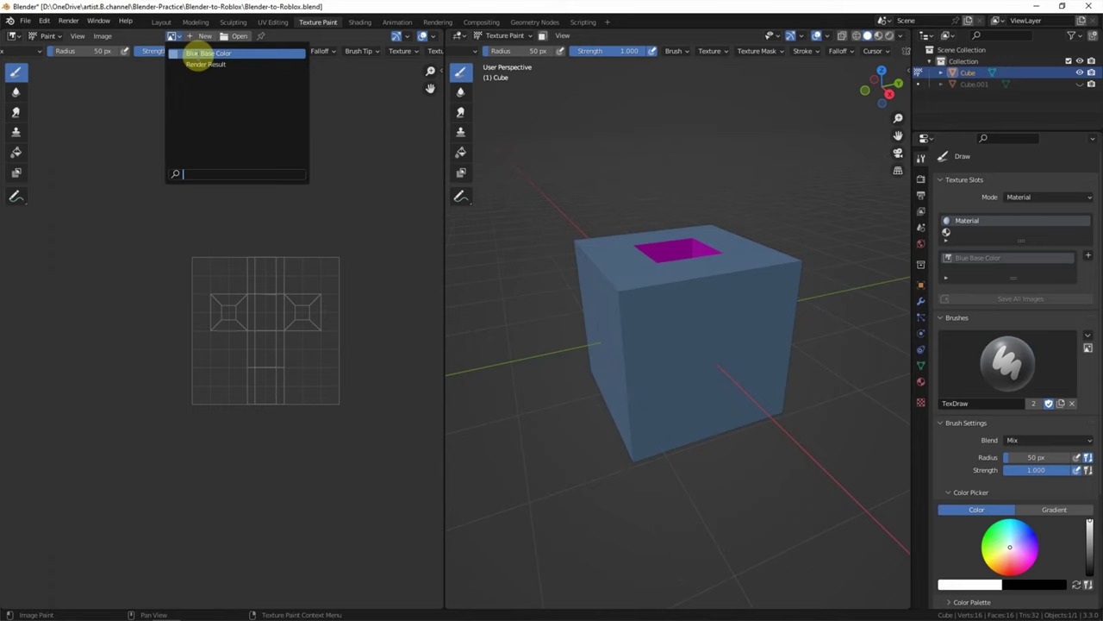
{"action": "left_click", "coordinate": [195, 54]}
{"action": "scroll", "coordinate": [251, 269], "scroll_direction": "down", "scroll_amount": 2}
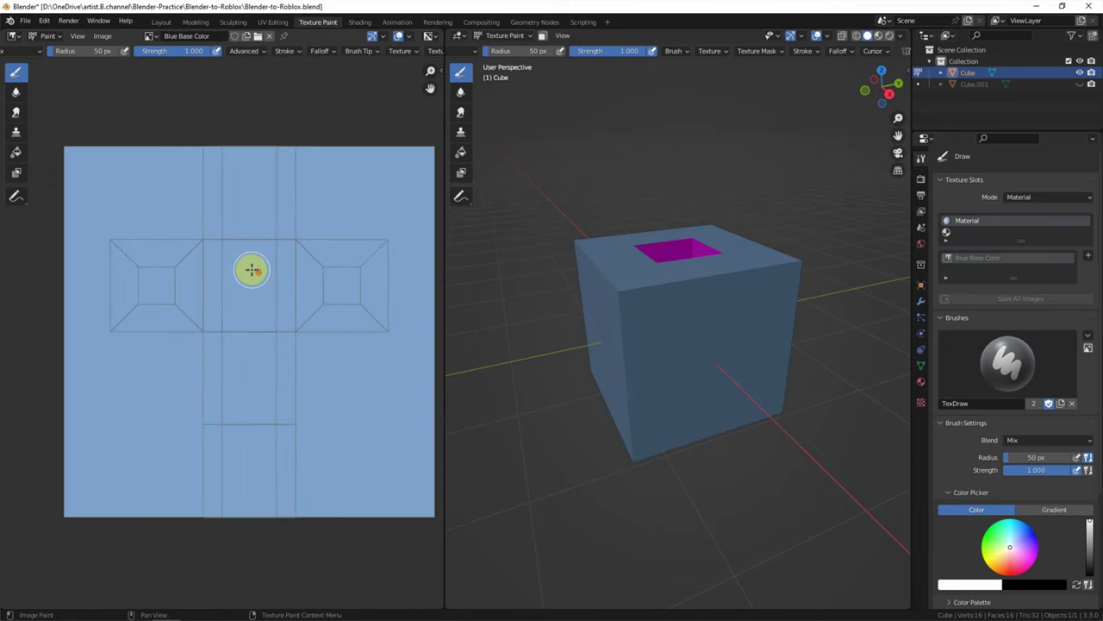
{"action": "middle_click_drag", "start_coordinate": [291, 279], "coordinate": [257, 278]}
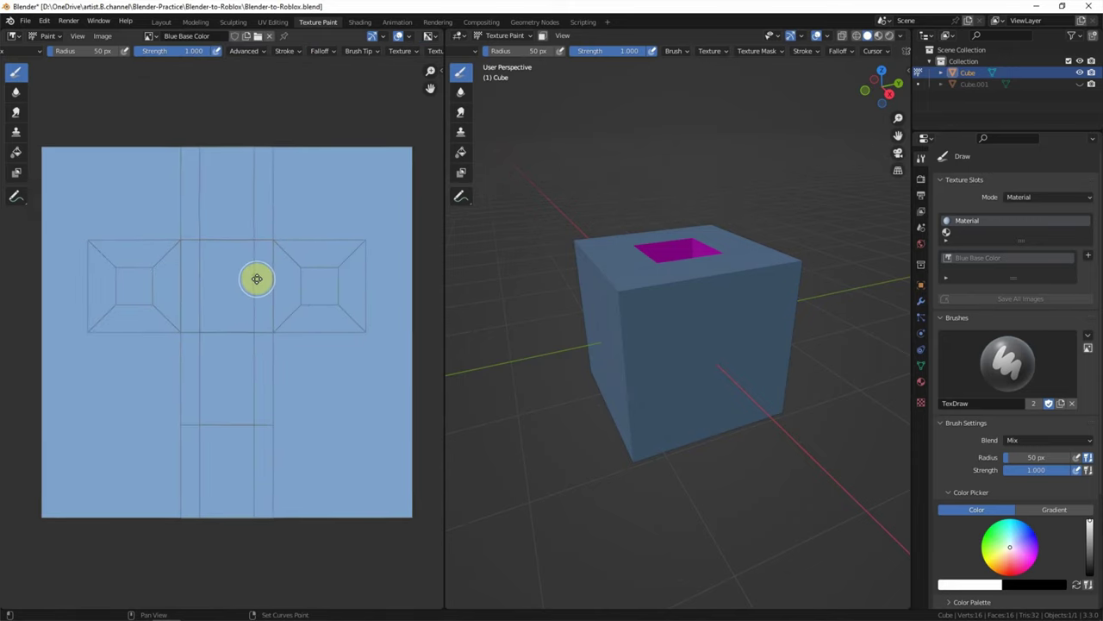
{"action": "middle_click_drag", "start_coordinate": [530, 307], "coordinate": [650, 341]}
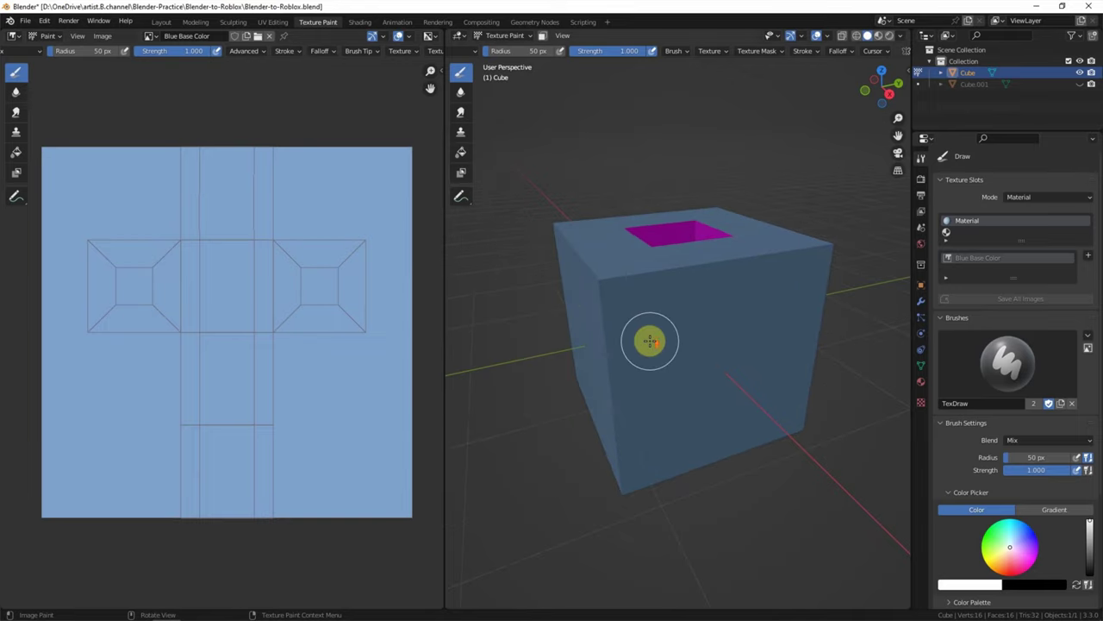
{"action": "scroll", "coordinate": [650, 342], "scroll_direction": "up", "scroll_amount": 1}
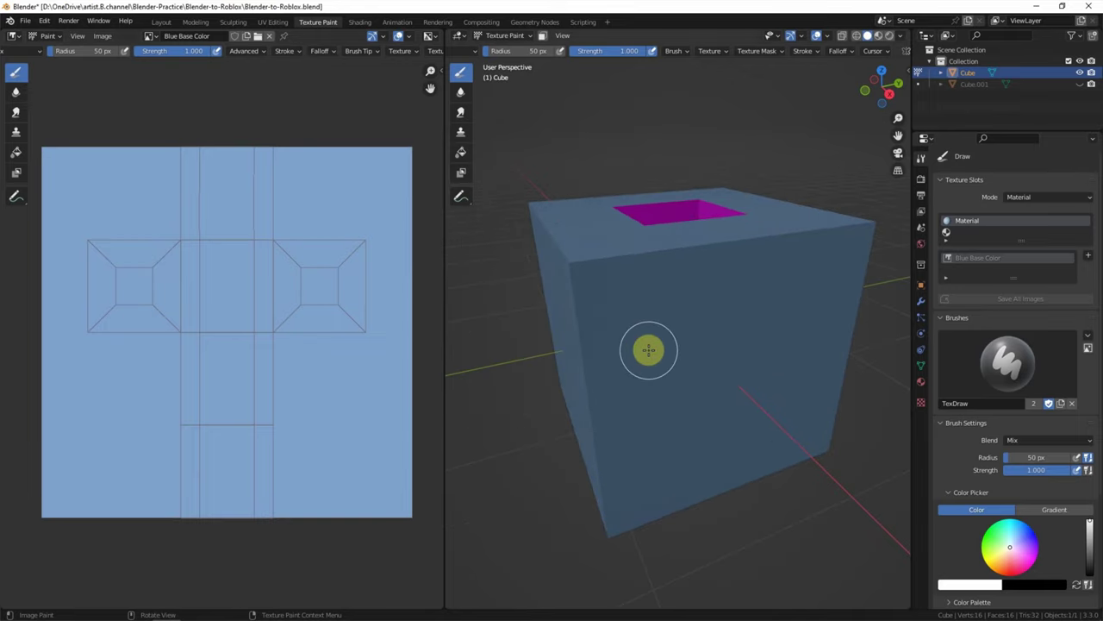
Step: Set the brush radius to 19 px, test-paint letters A and B, then undo both
{"action": "mouse_move", "coordinate": [641, 454]}
{"action": "left_mouse_down"}
{"action": "mouse_move", "coordinate": [749, 297]}
{"action": "mouse_move", "coordinate": [756, 431]}
{"action": "left_mouse_up"}
{"action": "left_click_drag", "start_coordinate": [707, 382], "coordinate": [778, 353]}
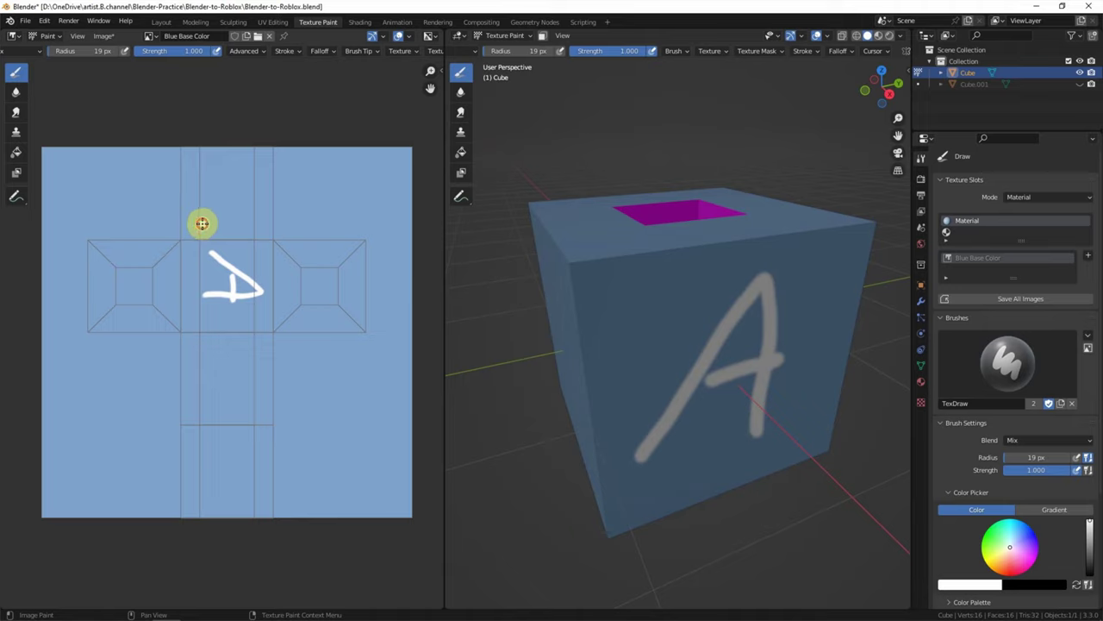
{"action": "mouse_move", "coordinate": [202, 223]}
{"action": "left_mouse_down"}
{"action": "mouse_move", "coordinate": [215, 168]}
{"action": "mouse_move", "coordinate": [226, 182]}
{"action": "mouse_move", "coordinate": [216, 216]}
{"action": "left_mouse_up"}
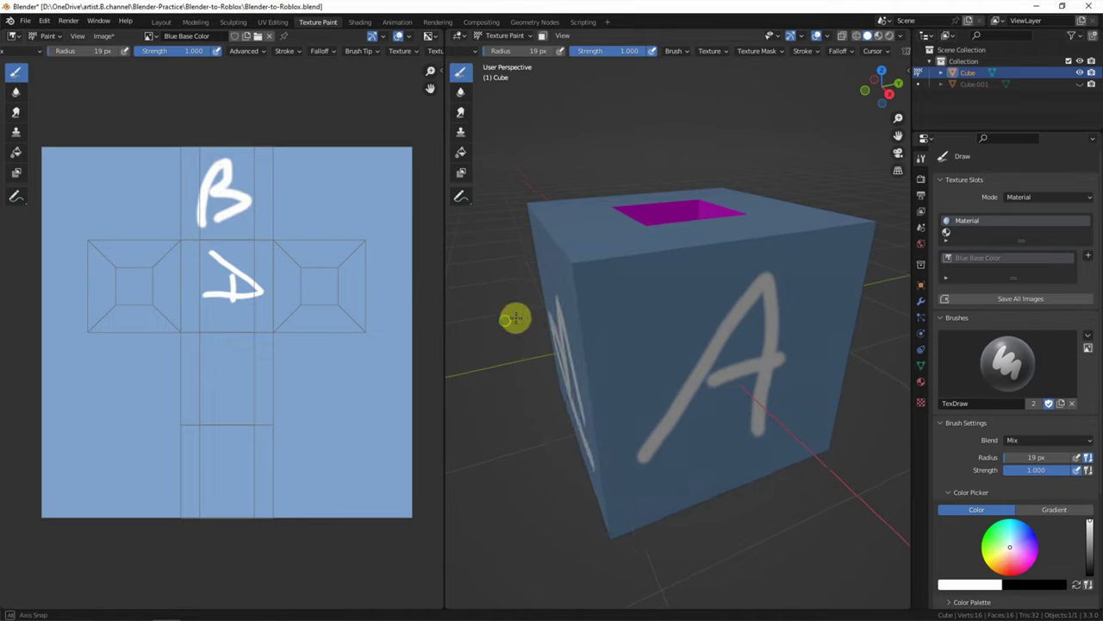
{"action": "middle_click_drag", "start_coordinate": [515, 319], "coordinate": [549, 305]}
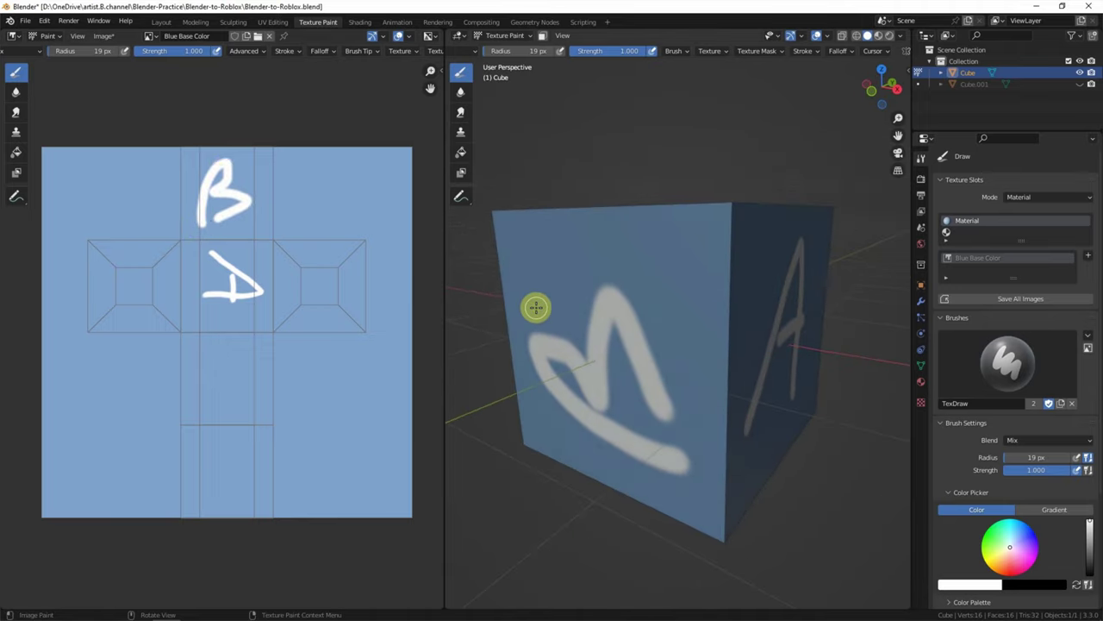
{"action": "key", "text": "ctrl+z"}
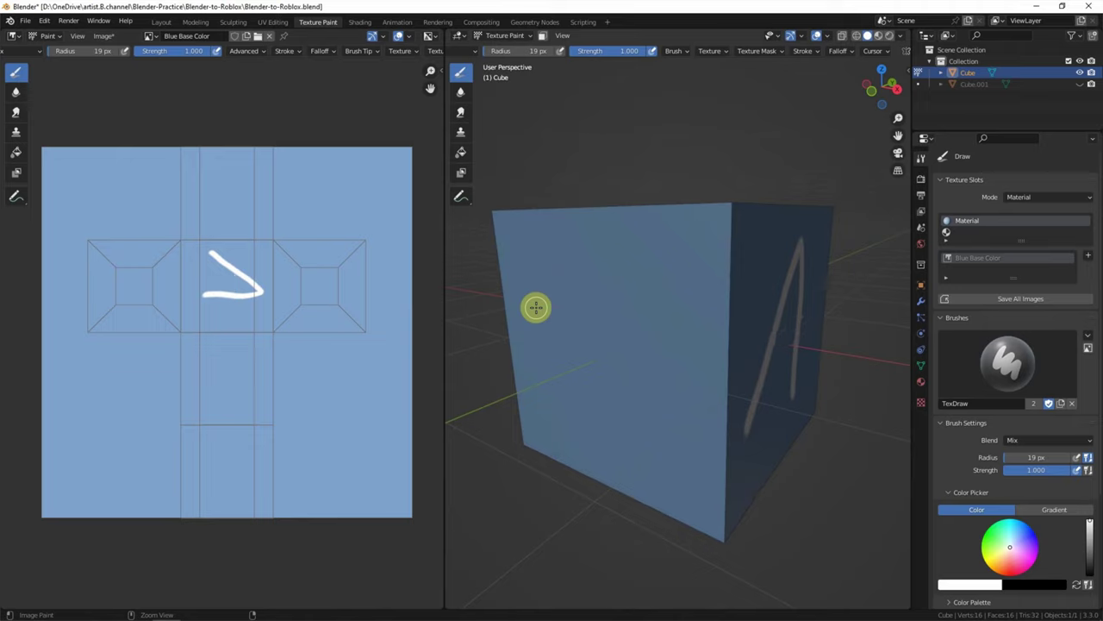
{"action": "key", "text": "ctrl+z"}
{"action": "key", "text": "ctrl+z"}
{"action": "middle_click_drag", "start_coordinate": [571, 322], "coordinate": [561, 340]}
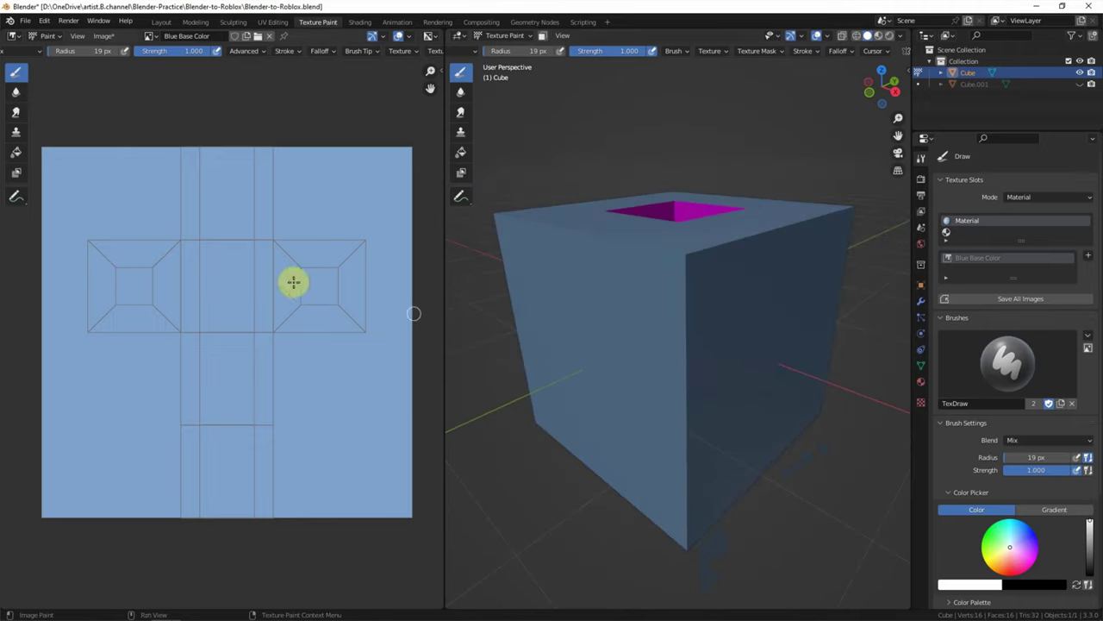
Step: Save the texture as Blue Base Color.png in the Blender-to-Roblox folder
{"action": "left_click", "coordinate": [150, 36]}
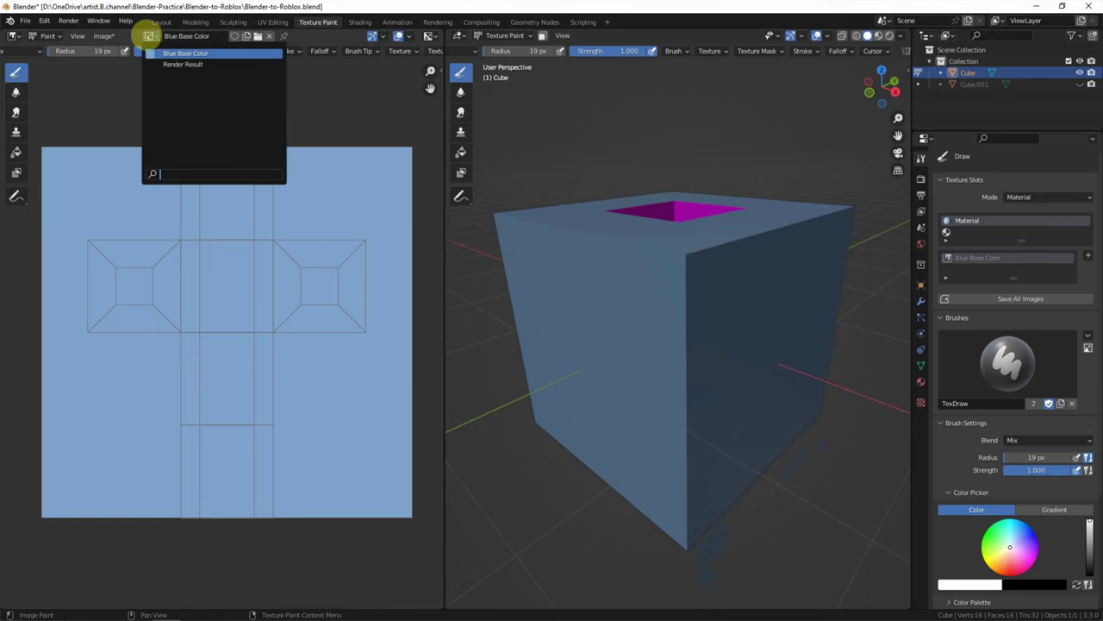
{"action": "left_click", "coordinate": [103, 35]}
{"action": "left_click", "coordinate": [121, 139]}
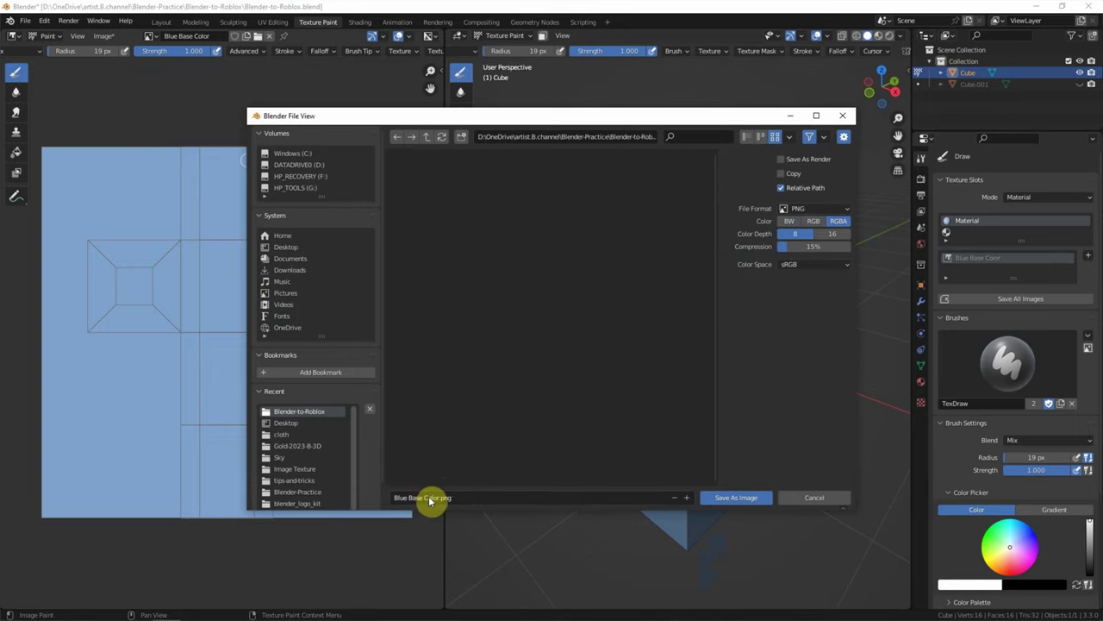
{"action": "left_click", "coordinate": [713, 500]}
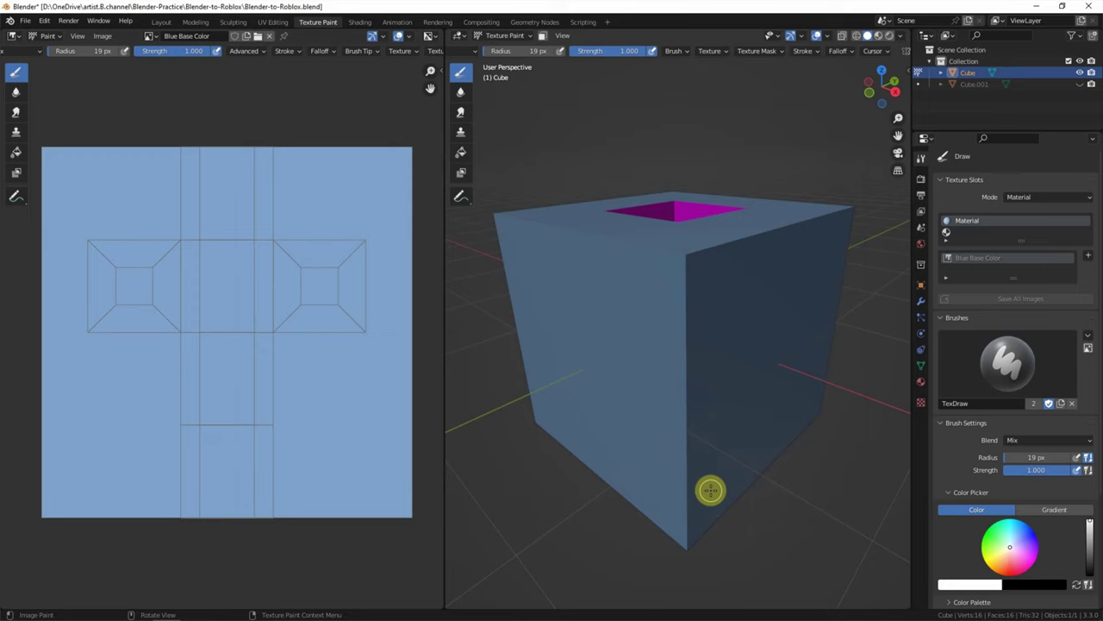
{"action": "left_click", "coordinate": [162, 23]}
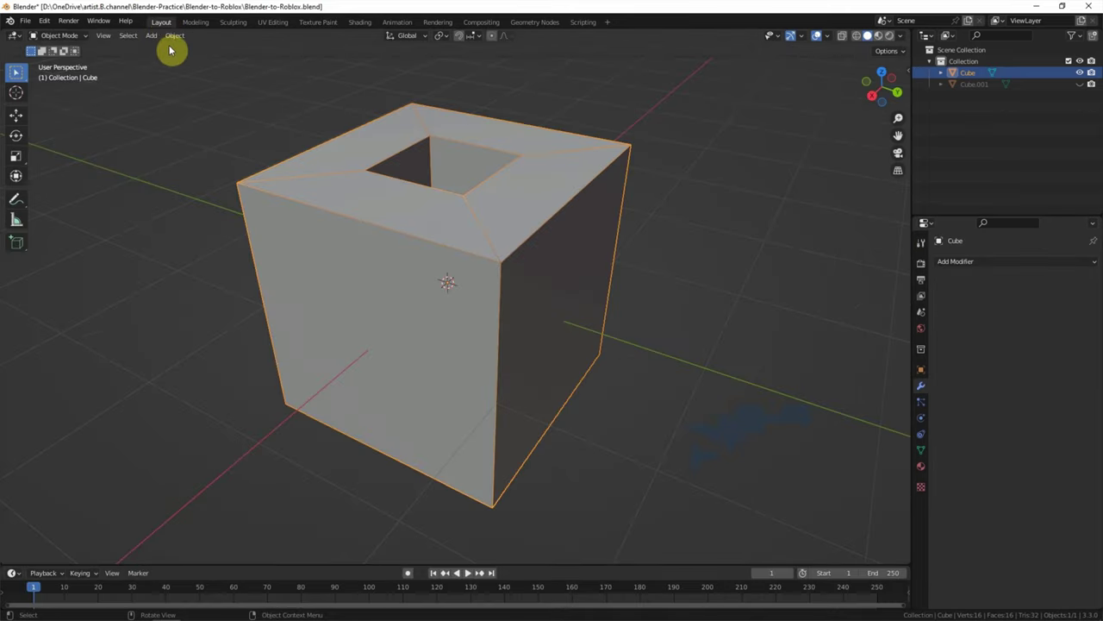
Step: Switch viewport shading to Material Preview to see the light-blue holed cube
{"action": "left_click", "coordinate": [879, 37]}
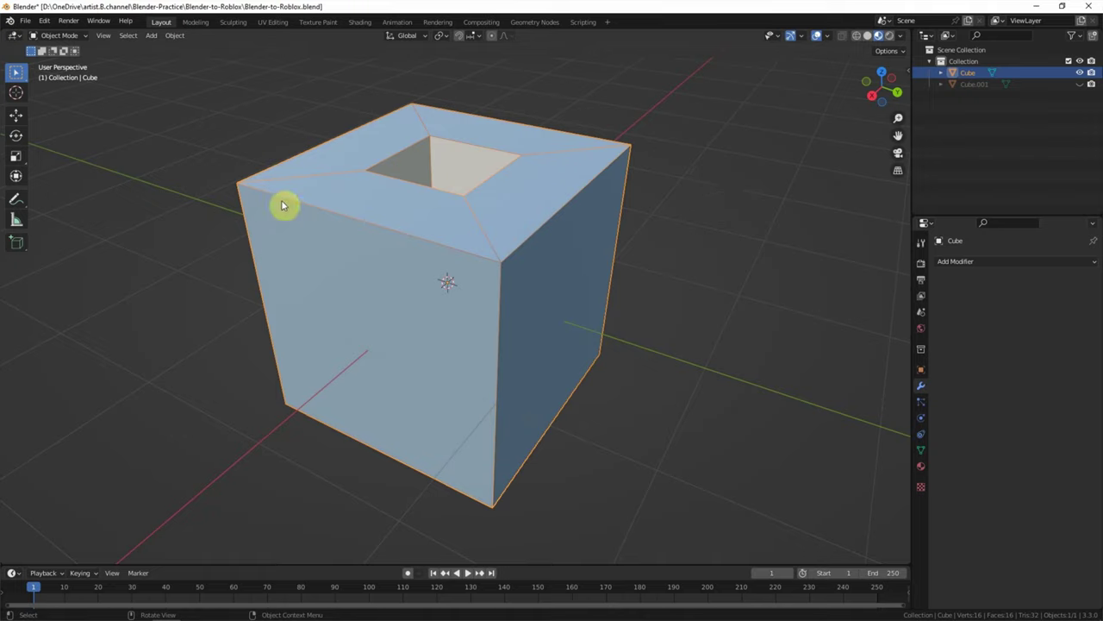
{"action": "left_click", "coordinate": [25, 21]}
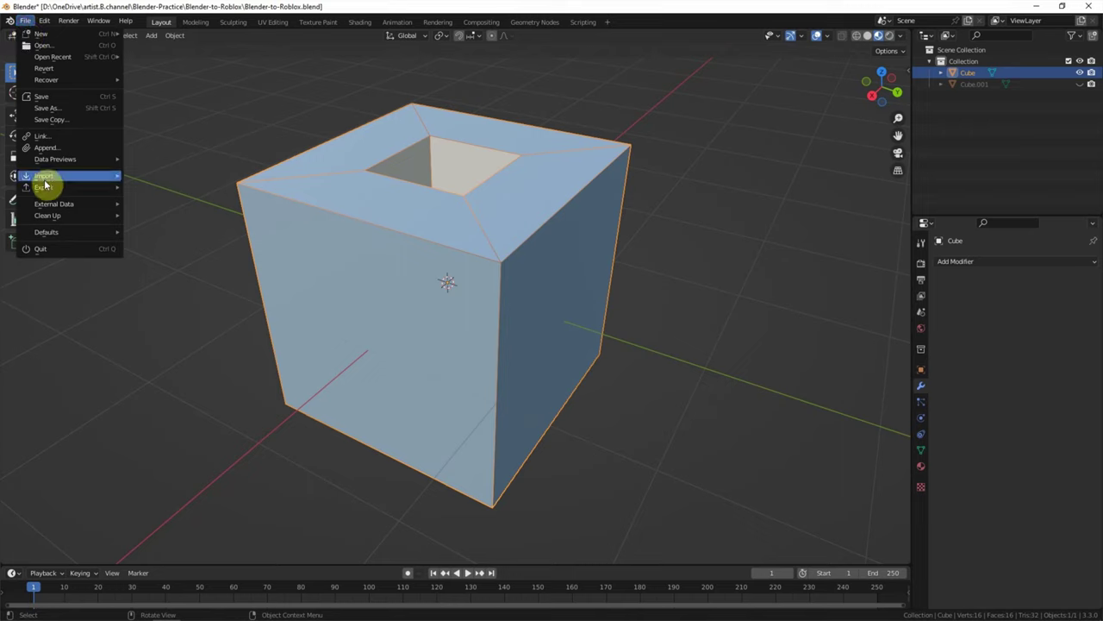
Step: Export only the selected cube as the Wavefront OBJ file Blender-to-Roblox.obj
{"action": "mouse_move", "coordinate": [44, 186]}
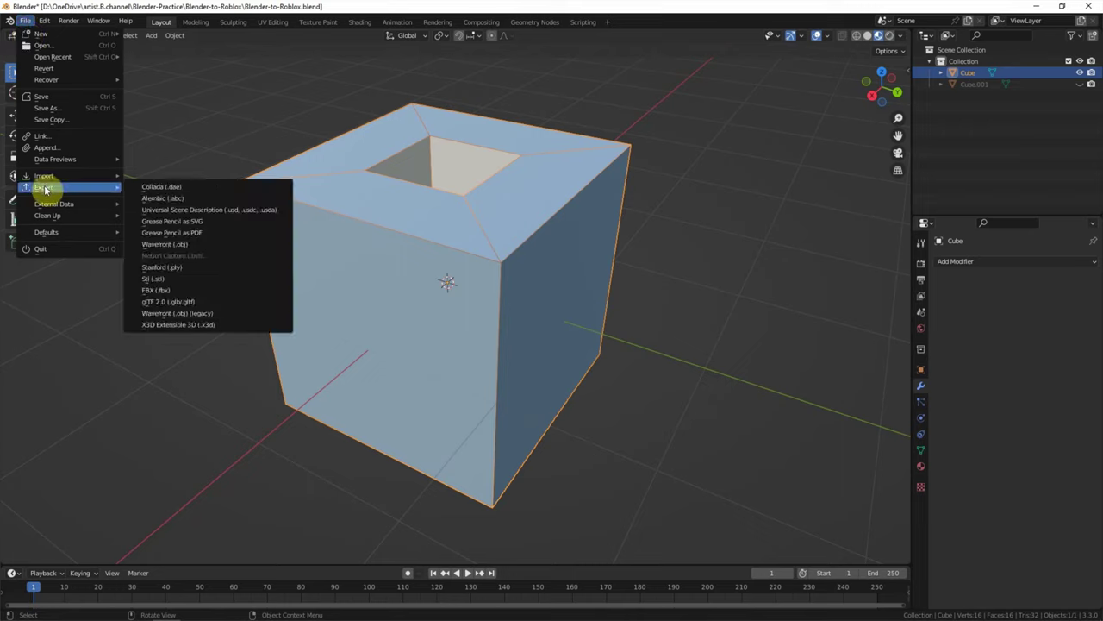
{"action": "left_click", "coordinate": [236, 248]}
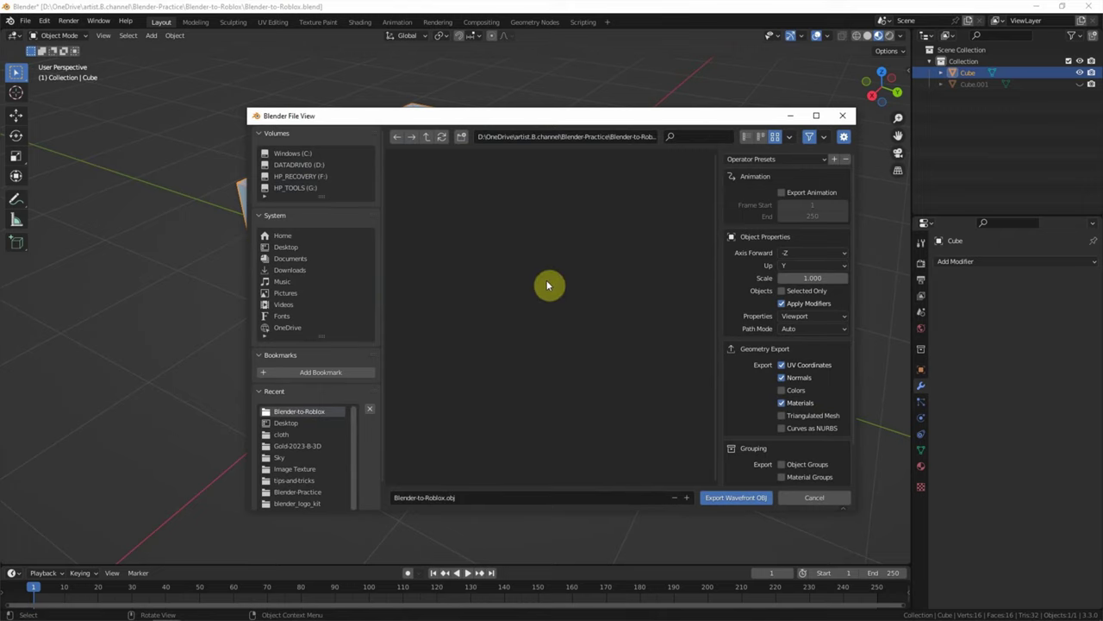
{"action": "left_click", "coordinate": [782, 291]}
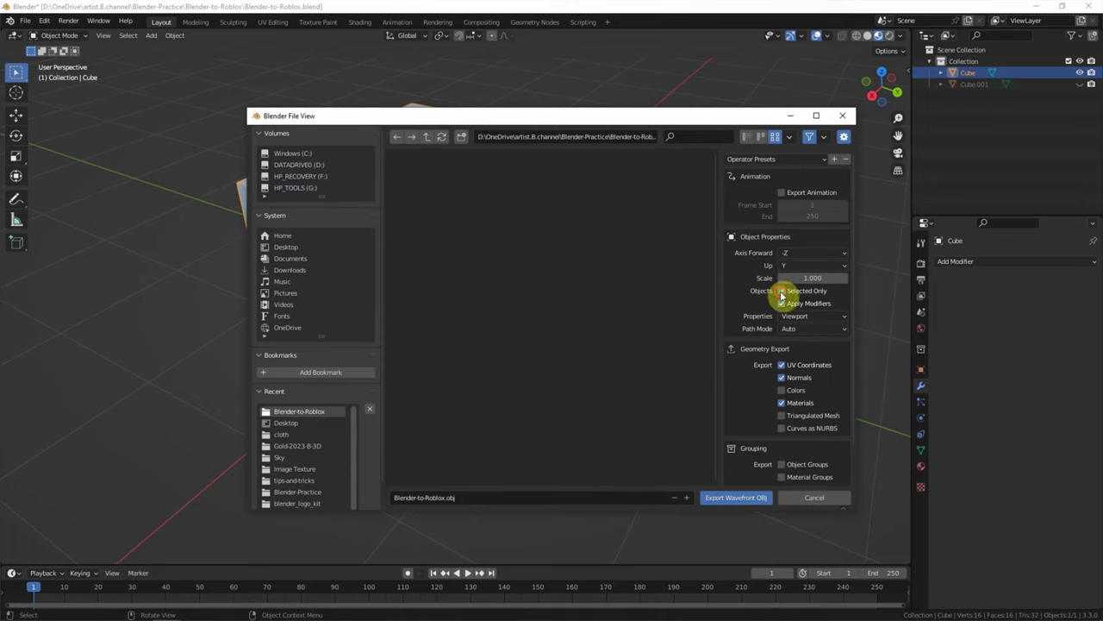
{"action": "left_click", "coordinate": [724, 499]}
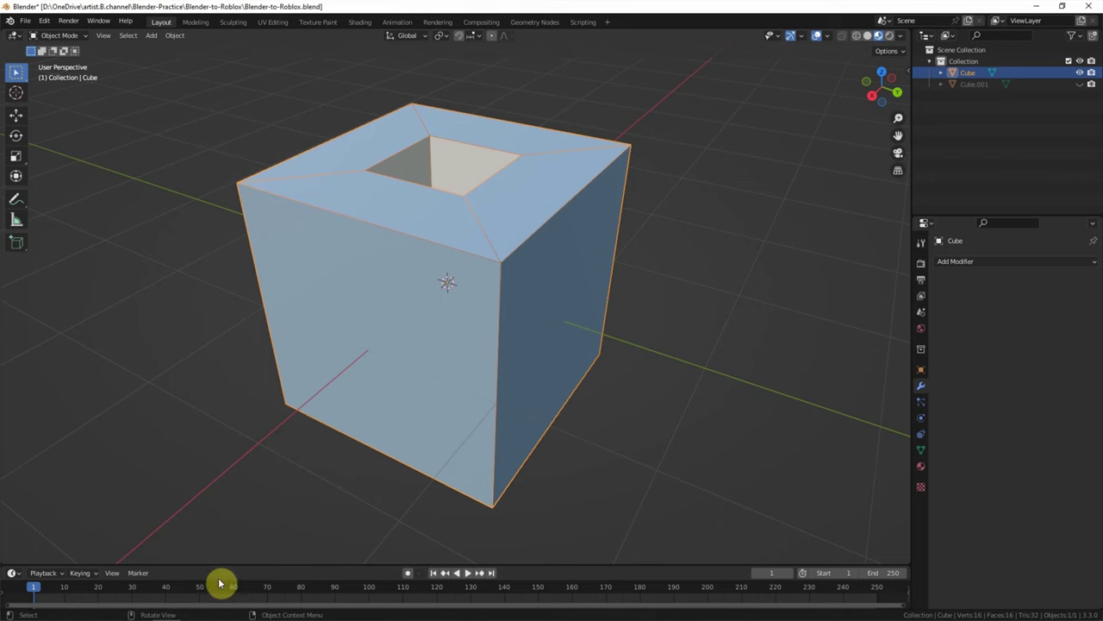
{"action": "left_click", "coordinate": [195, 610]}
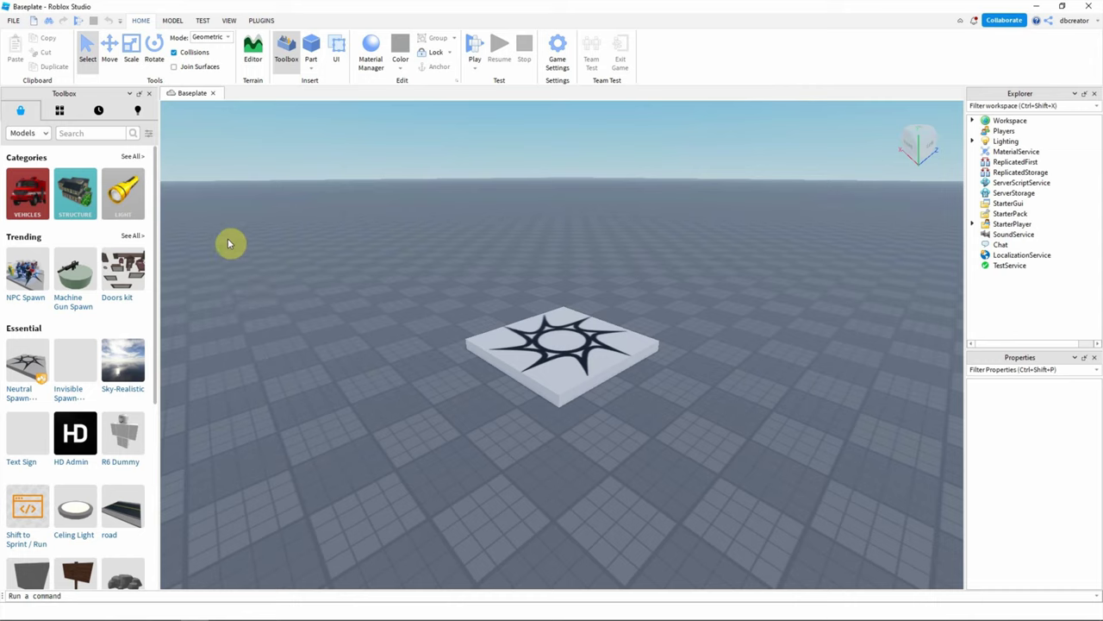
Step: From the Asset Manager, save the baseplate place to Roblox under the name 'New Game'
{"action": "left_click", "coordinate": [228, 22]}
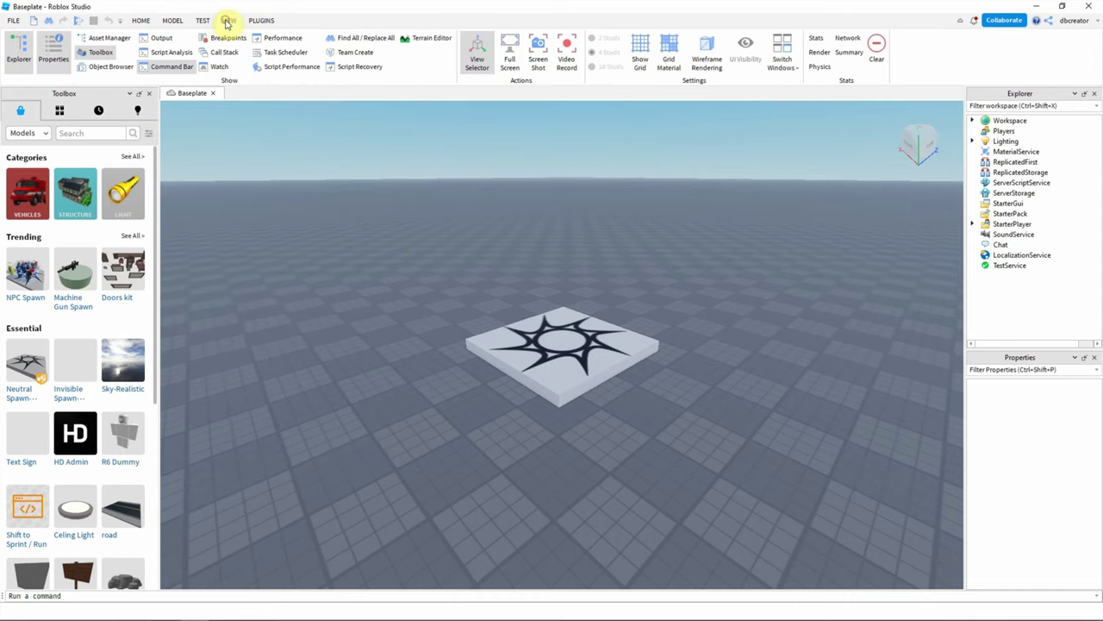
{"action": "left_click", "coordinate": [106, 39]}
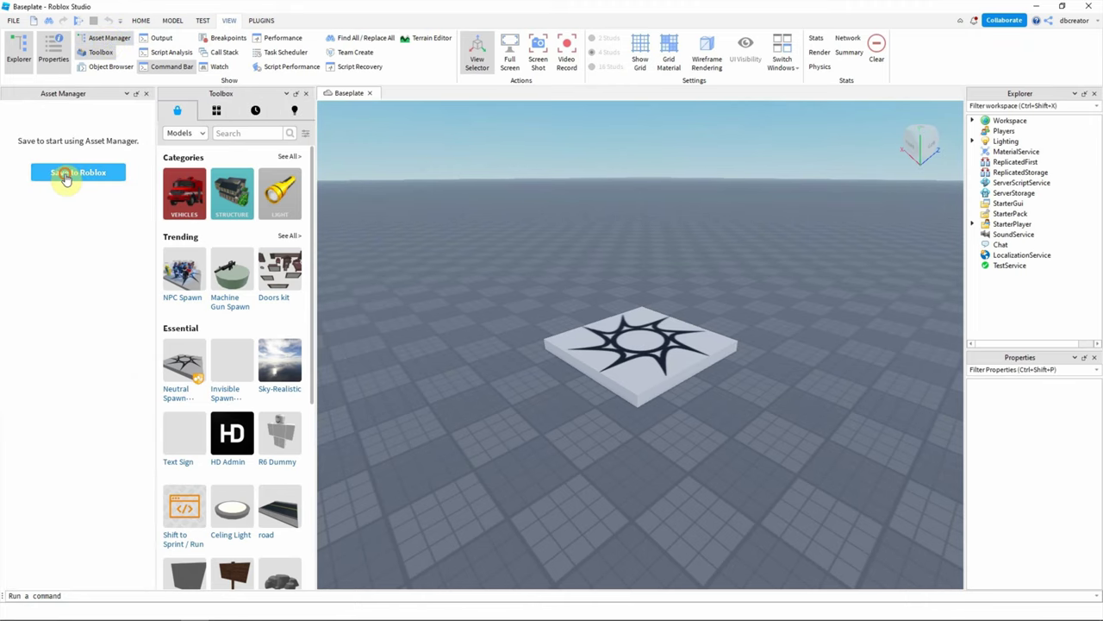
{"action": "left_click", "coordinate": [66, 175]}
{"action": "left_click", "coordinate": [539, 153]}
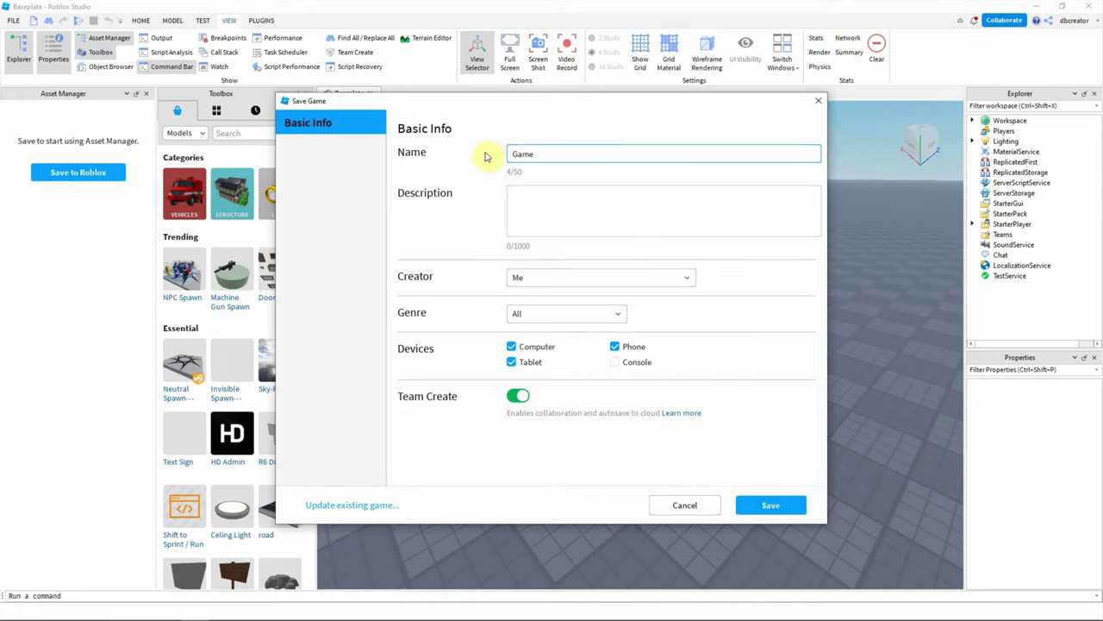
{"action": "type", "text": "New"}
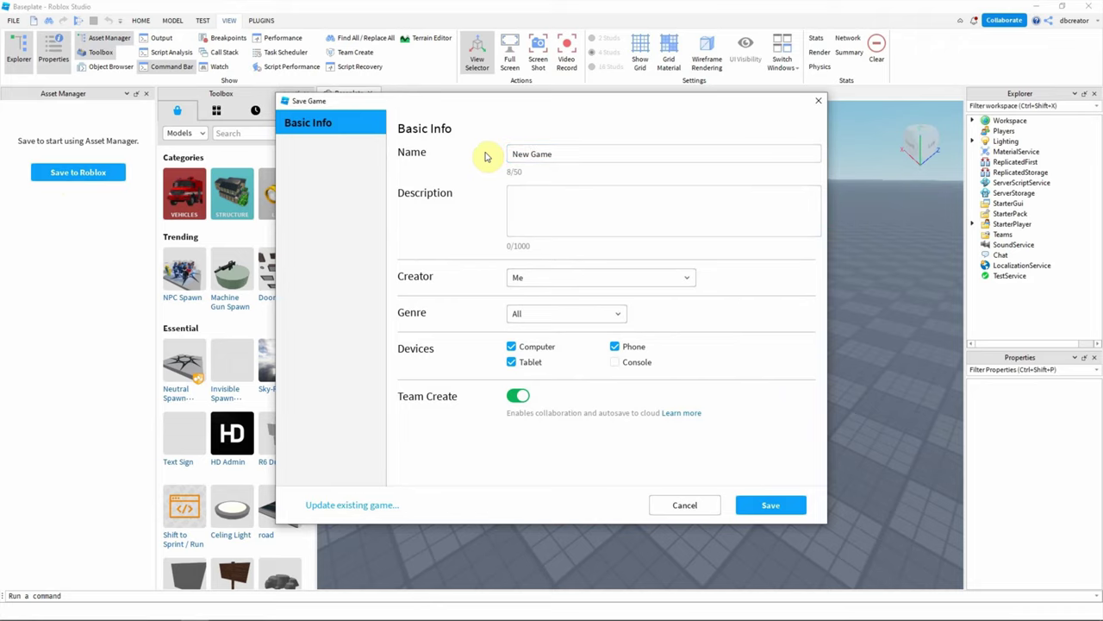
{"action": "left_click", "coordinate": [765, 504]}
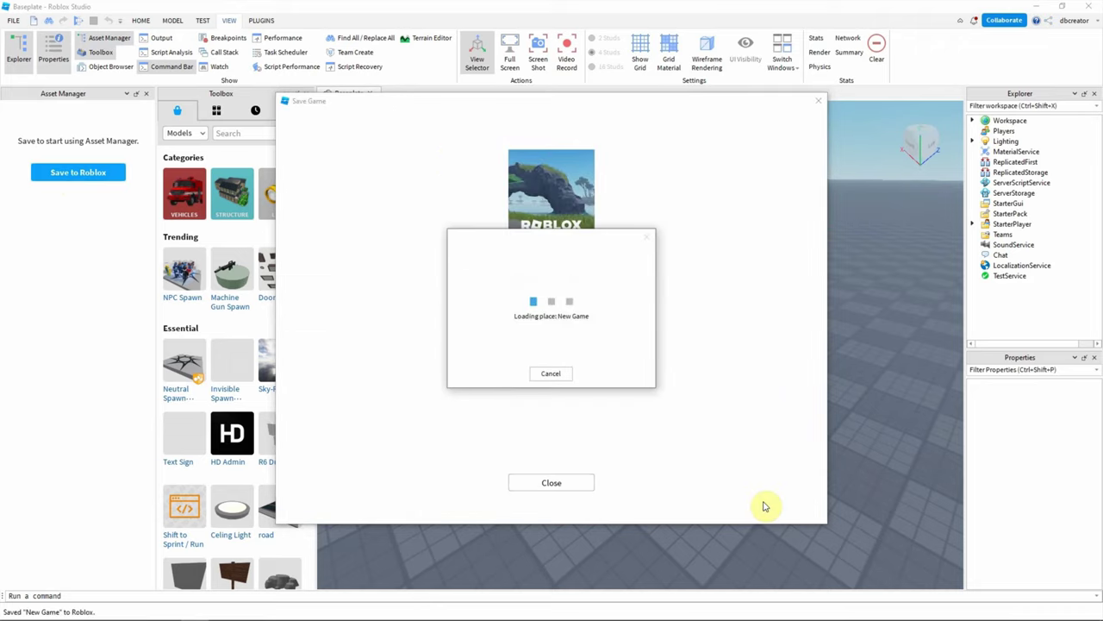
{"action": "left_click", "coordinate": [542, 485]}
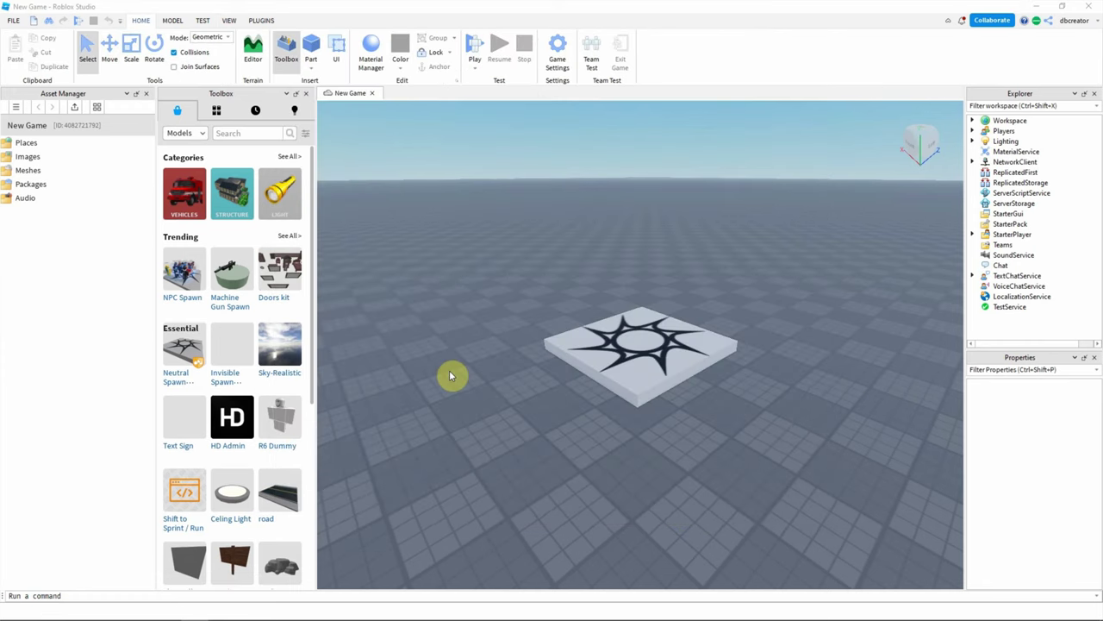
Step: Bulk-import Blender-to-Roblox.obj into the Meshes folder, applying the import options to all files
{"action": "right_click", "coordinate": [30, 173]}
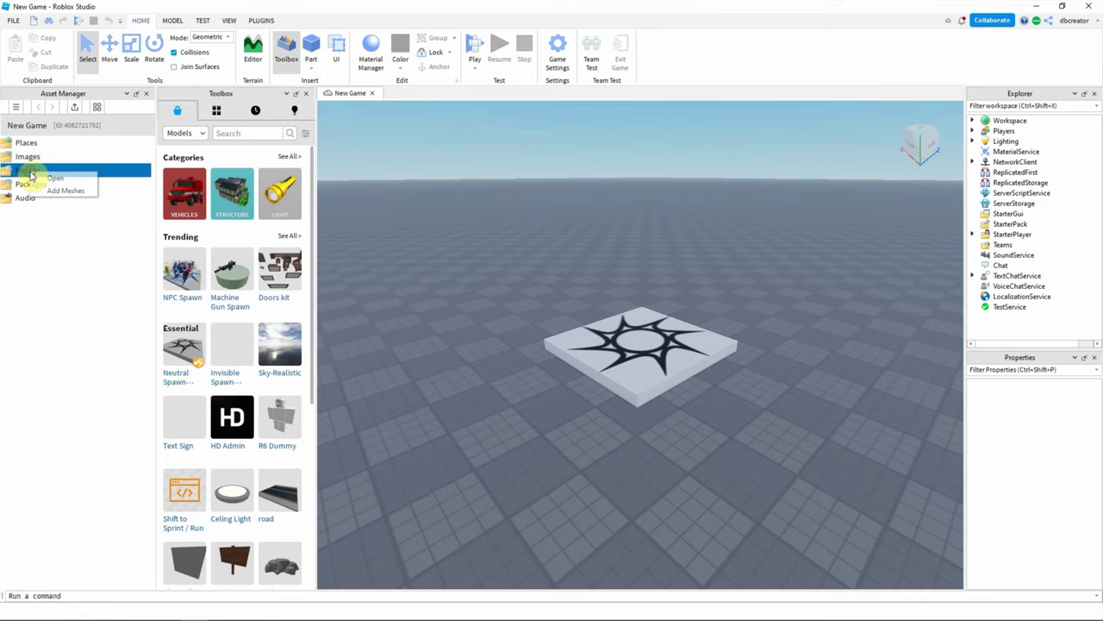
{"action": "left_click", "coordinate": [80, 191]}
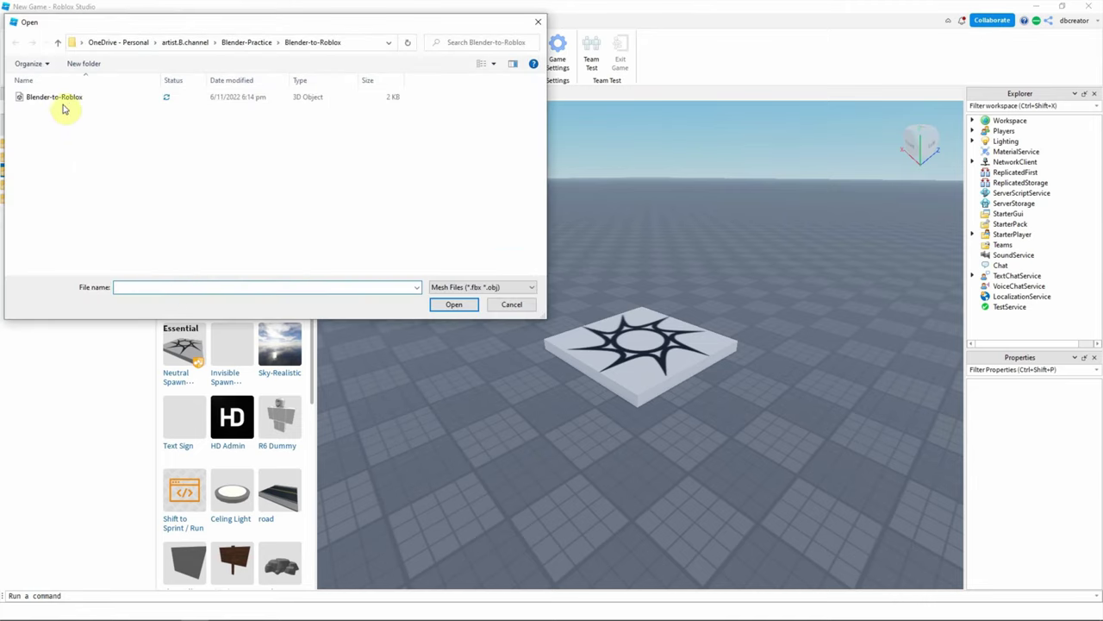
{"action": "left_click", "coordinate": [67, 100]}
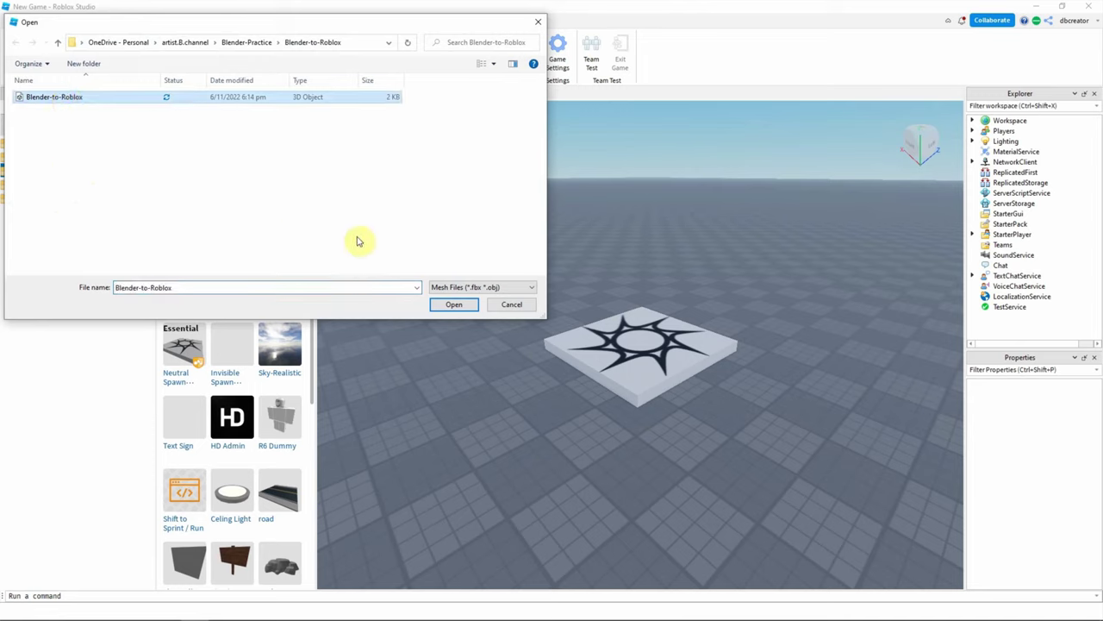
{"action": "left_click", "coordinate": [455, 305]}
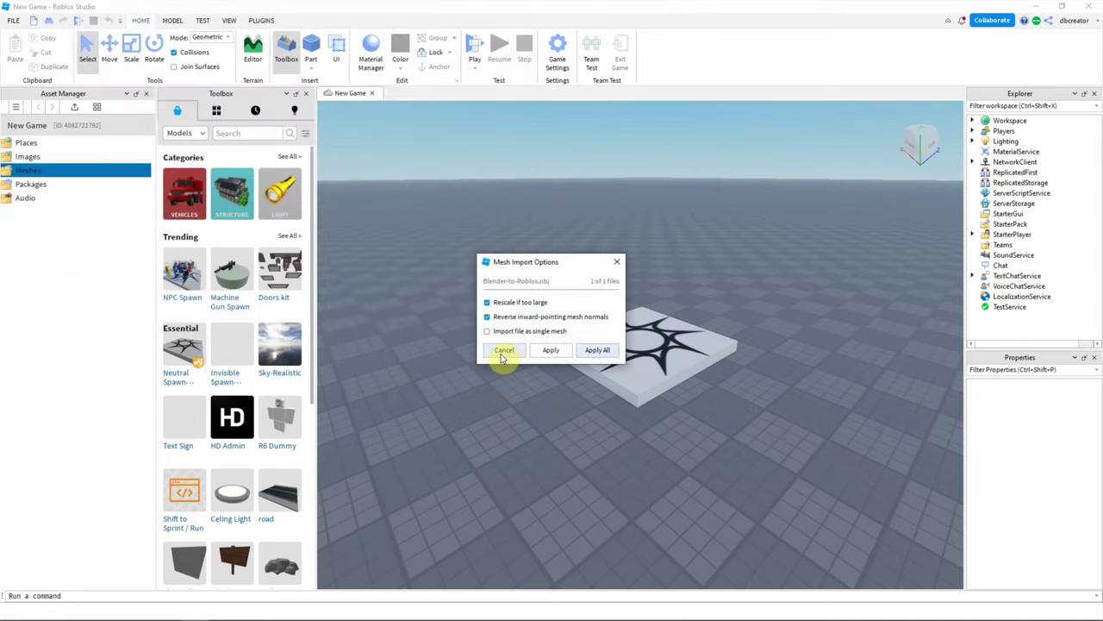
{"action": "left_click", "coordinate": [599, 350]}
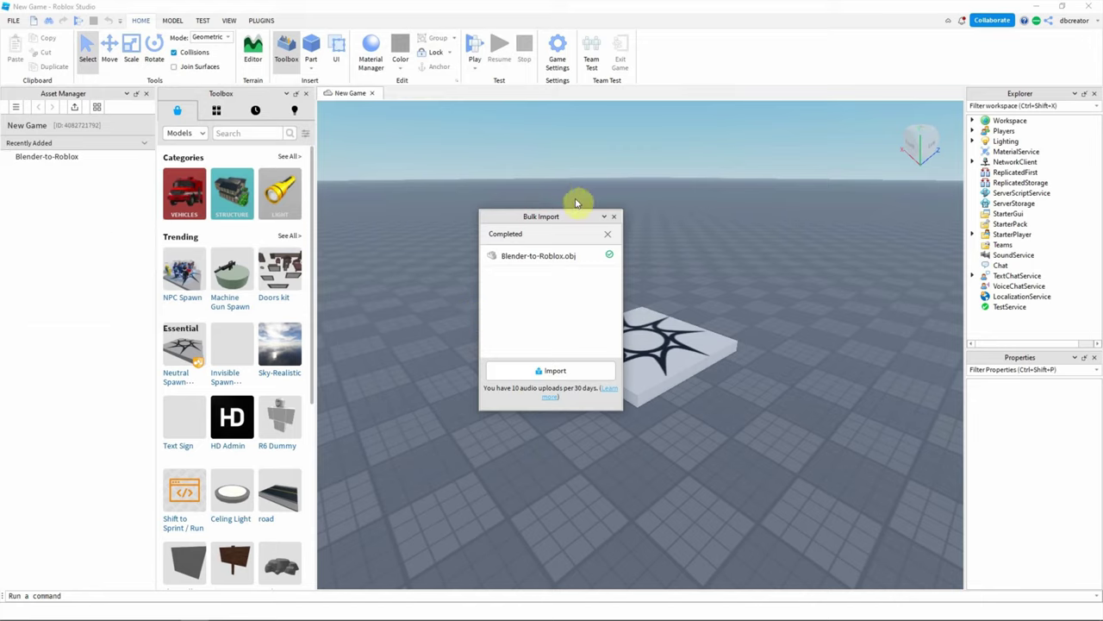
{"action": "left_click", "coordinate": [617, 219]}
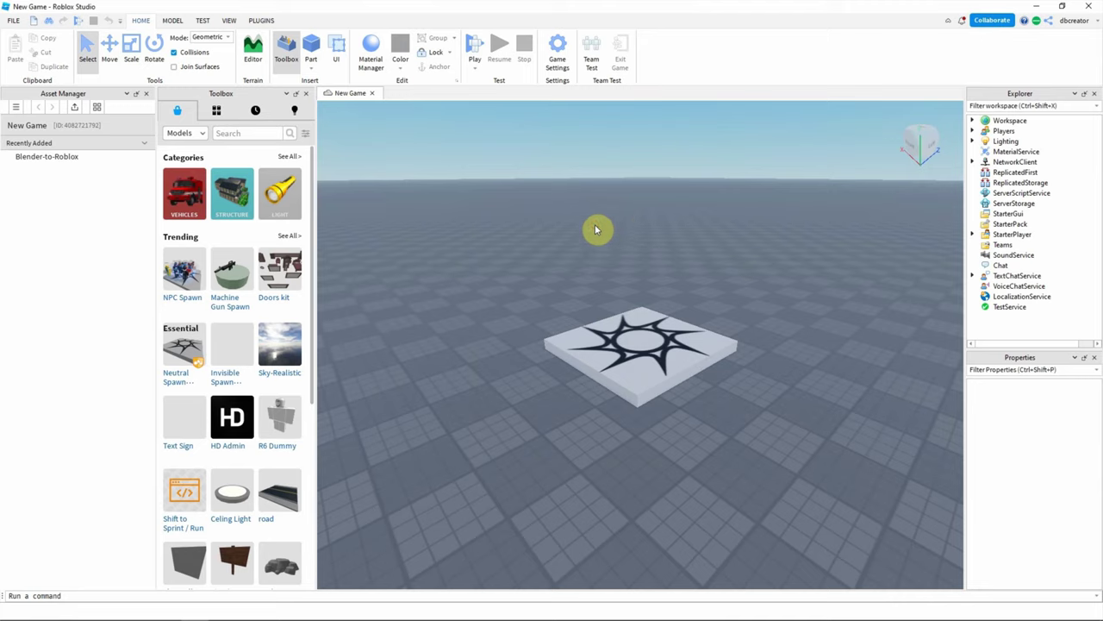
Step: Insert the Blender-to-Roblox mesh into the scene and delete the SpawnLocation pad
{"action": "right_click", "coordinate": [64, 158]}
{"action": "left_click", "coordinate": [125, 169]}
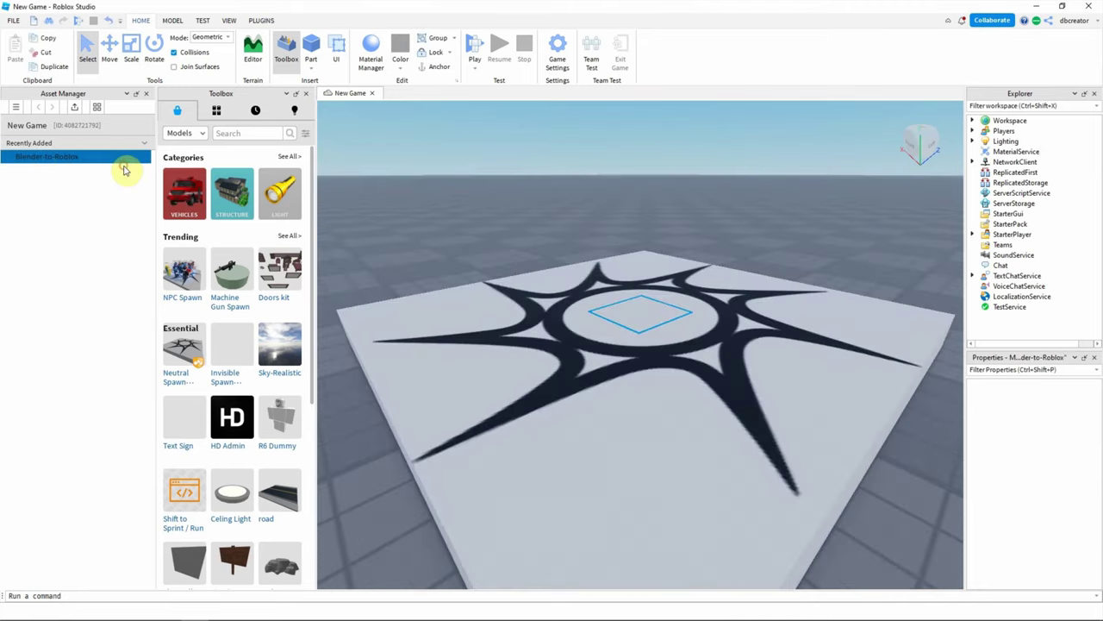
{"action": "scroll", "coordinate": [577, 248], "scroll_direction": "down", "scroll_amount": 5}
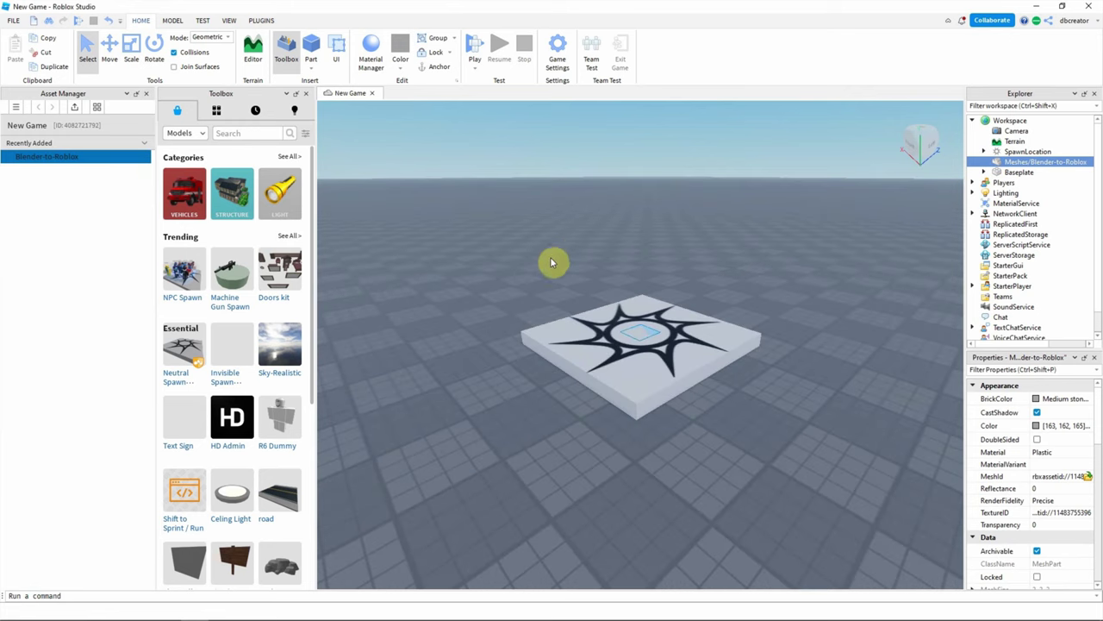
{"action": "left_click", "coordinate": [1021, 151]}
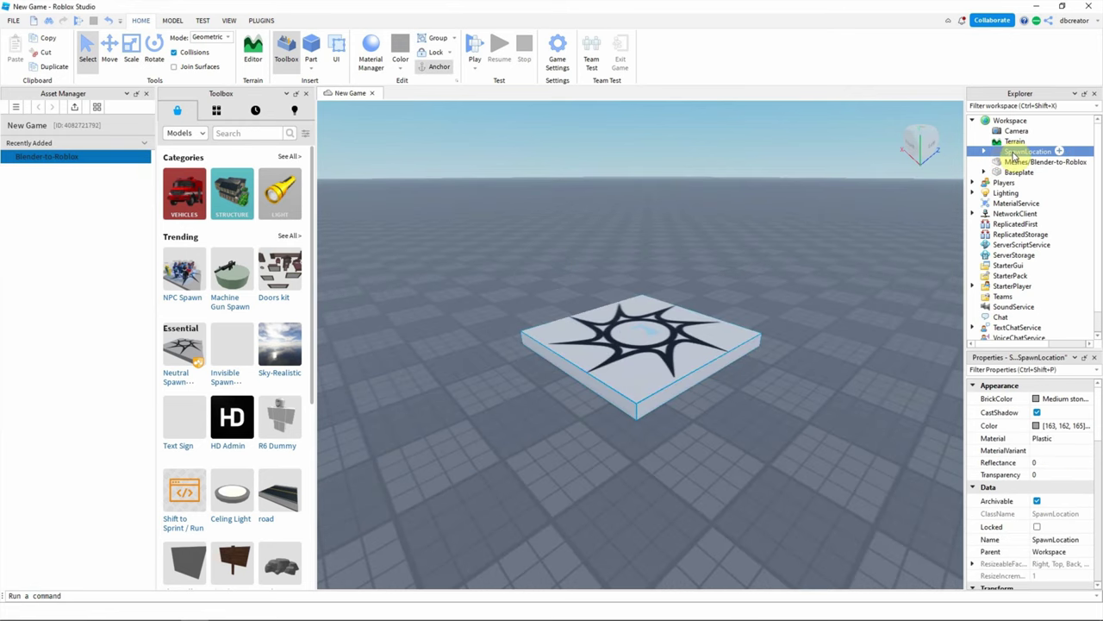
{"action": "key", "text": "Delete"}
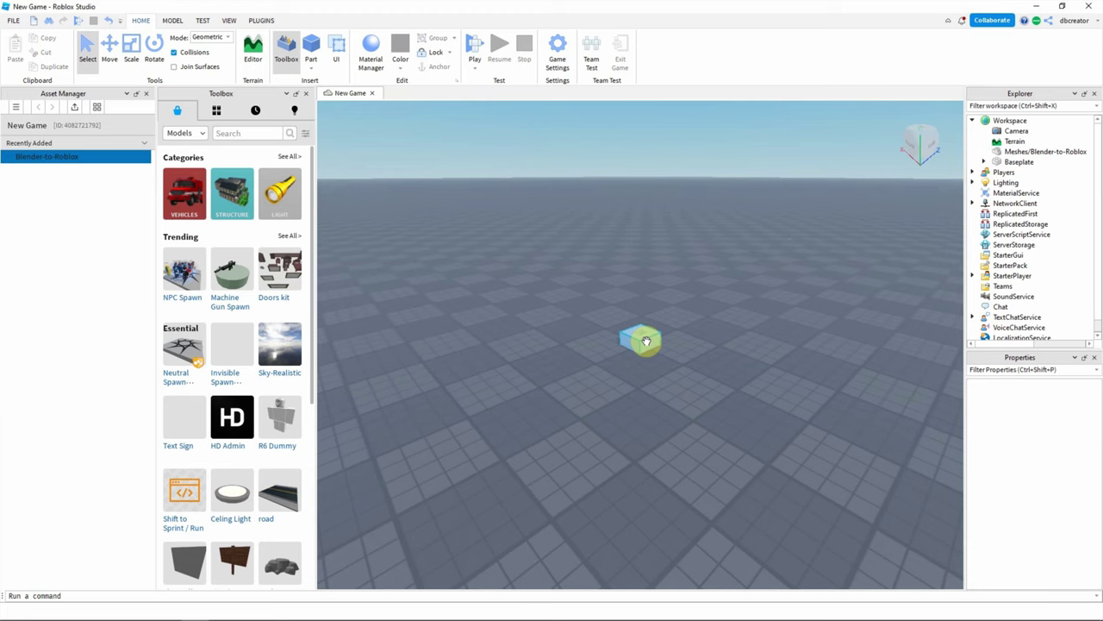
Step: Raise the cube, tilt it around the red axis, and enlarge it considerably
{"action": "left_click", "coordinate": [647, 343]}
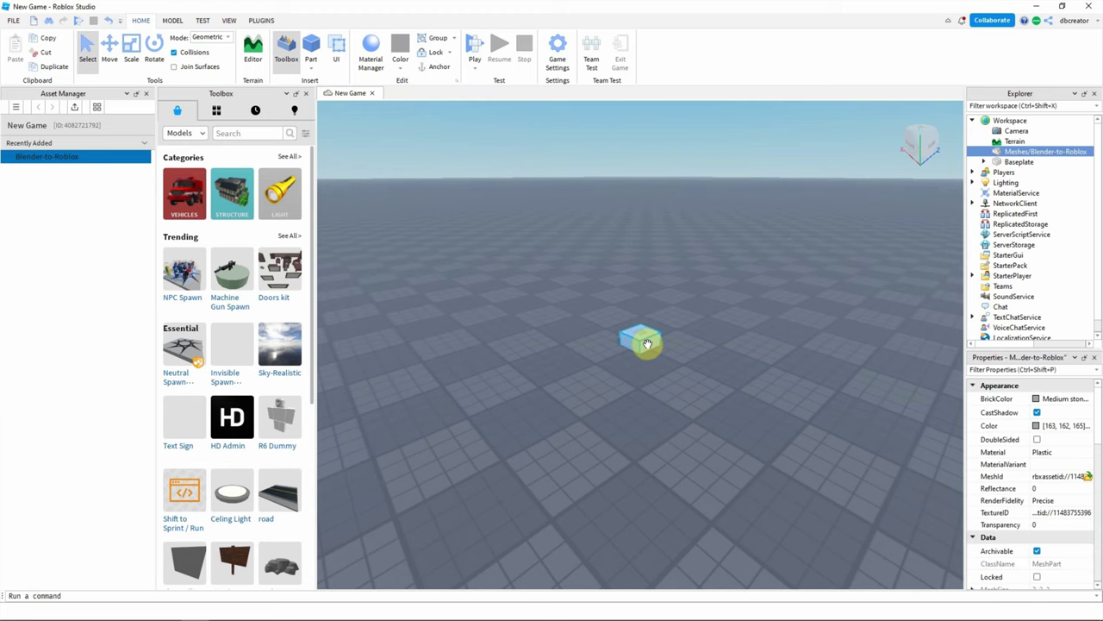
{"action": "left_click", "coordinate": [110, 48]}
{"action": "left_click_drag", "start_coordinate": [635, 244], "coordinate": [643, 137]}
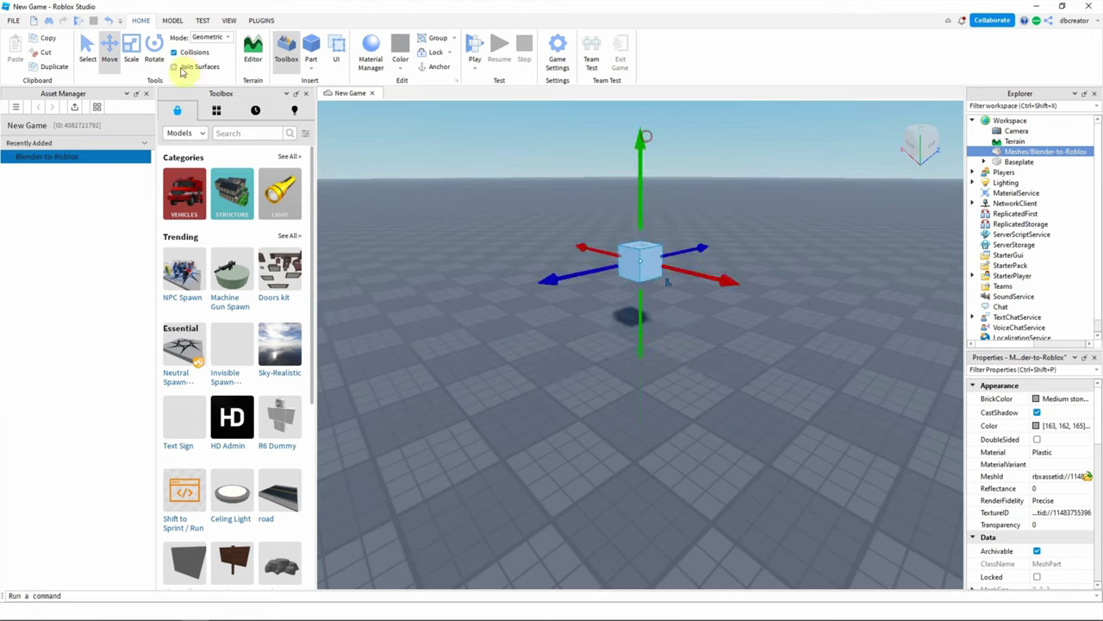
{"action": "left_click", "coordinate": [154, 49]}
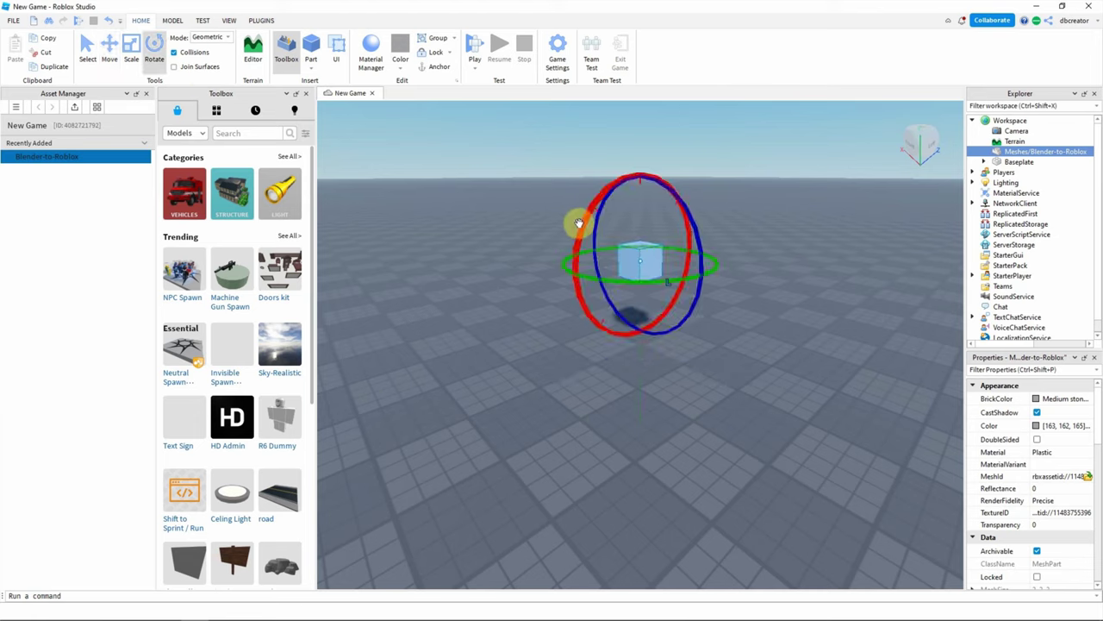
{"action": "left_click_drag", "start_coordinate": [605, 240], "coordinate": [583, 258]}
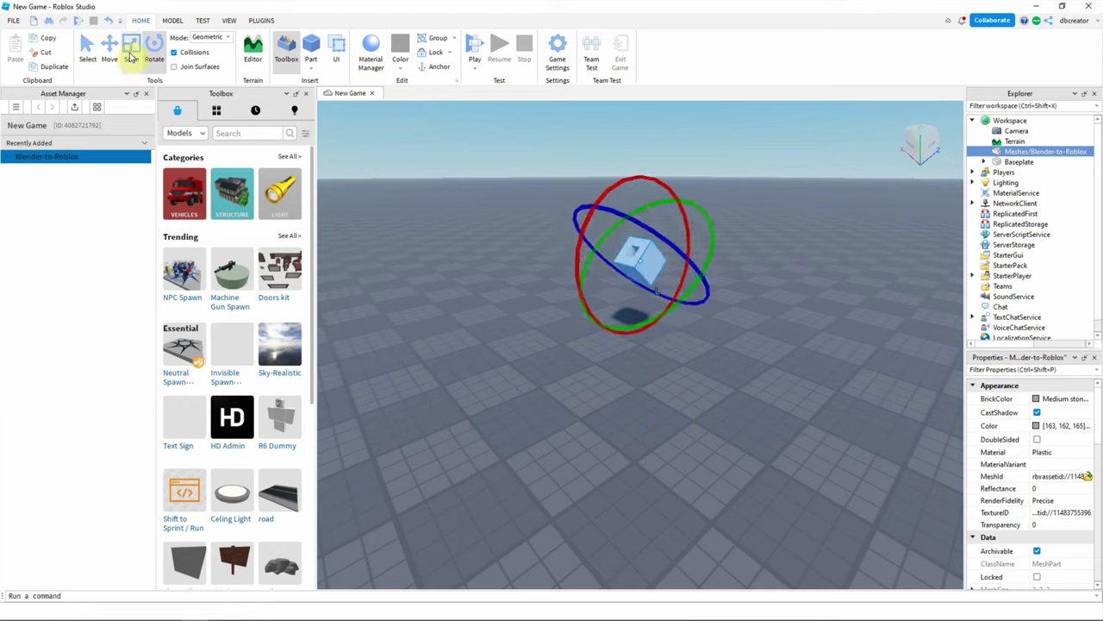
{"action": "left_click", "coordinate": [135, 56]}
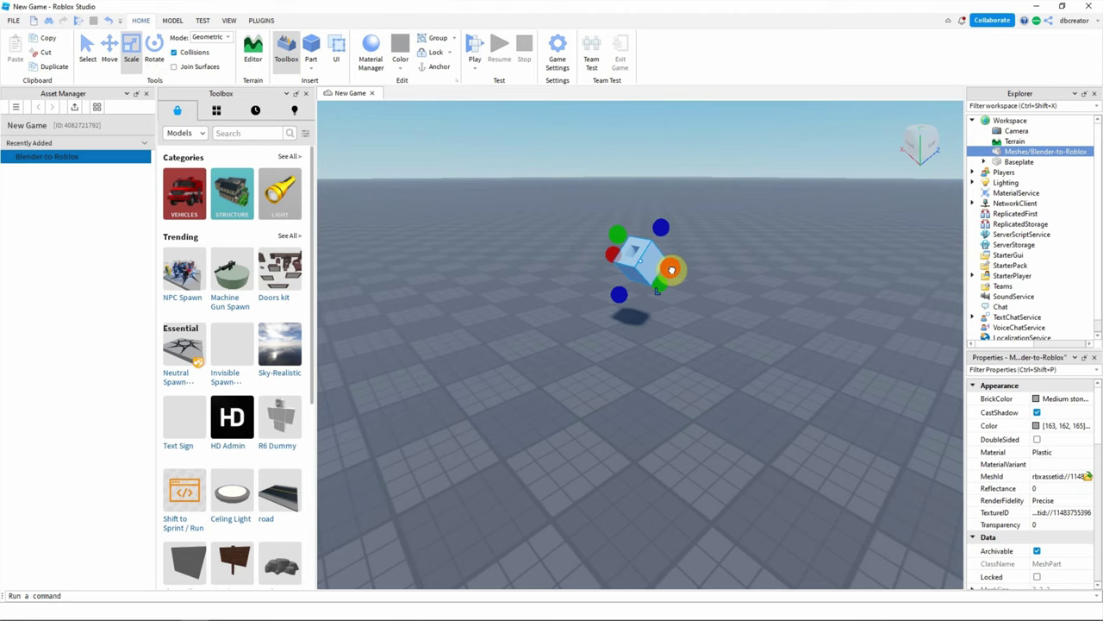
{"action": "left_click_drag", "start_coordinate": [673, 268], "coordinate": [789, 325]}
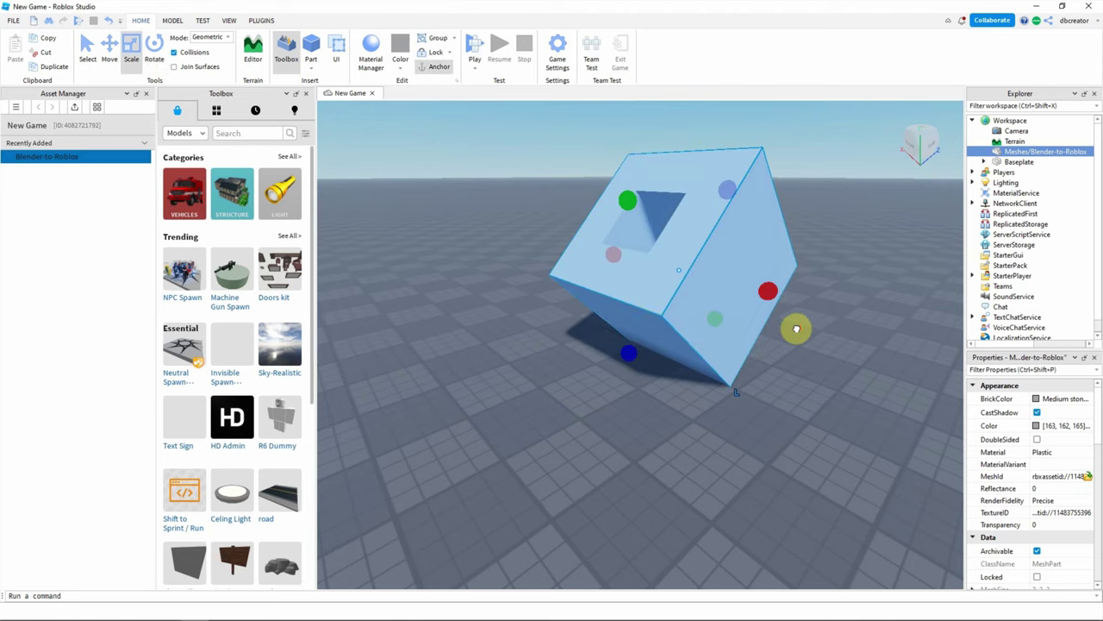
{"action": "right_click_drag", "start_coordinate": [586, 355], "coordinate": [636, 353]}
{"action": "scroll", "coordinate": [660, 362], "scroll_direction": "up", "scroll_amount": 3}
{"action": "scroll", "coordinate": [640, 350], "scroll_direction": "down", "scroll_amount": 5}
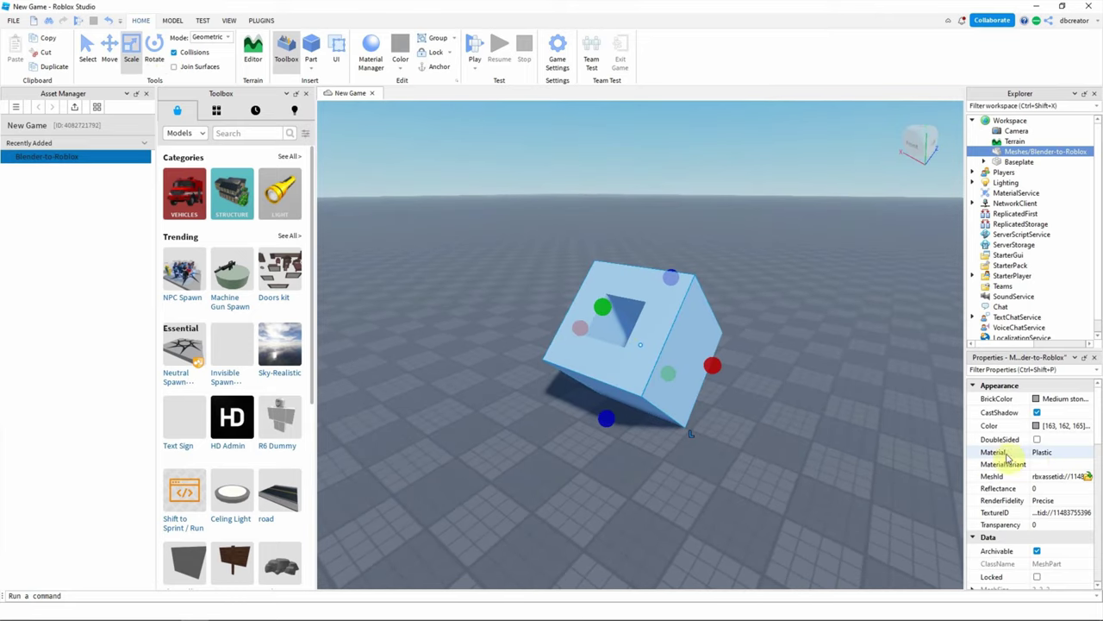
Step: Change the Blender-to-Roblox mesh's Material property from Plastic to Metal
{"action": "left_click", "coordinate": [1051, 456]}
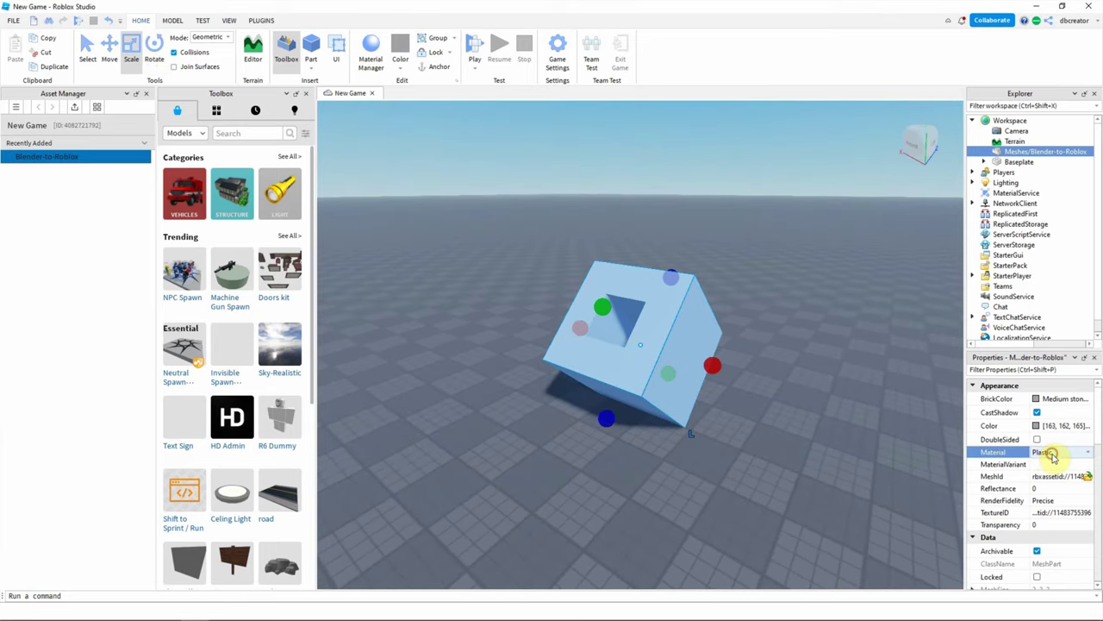
{"action": "left_click", "coordinate": [1088, 452]}
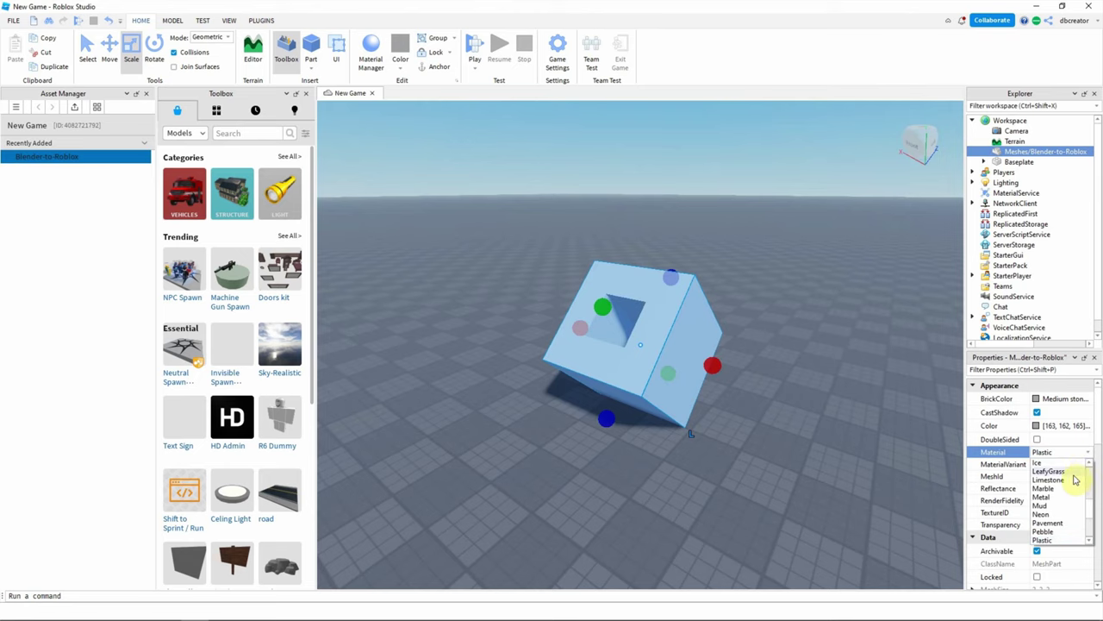
{"action": "left_click", "coordinate": [1068, 497]}
{"action": "right_click_drag", "start_coordinate": [832, 458], "coordinate": [831, 457]}
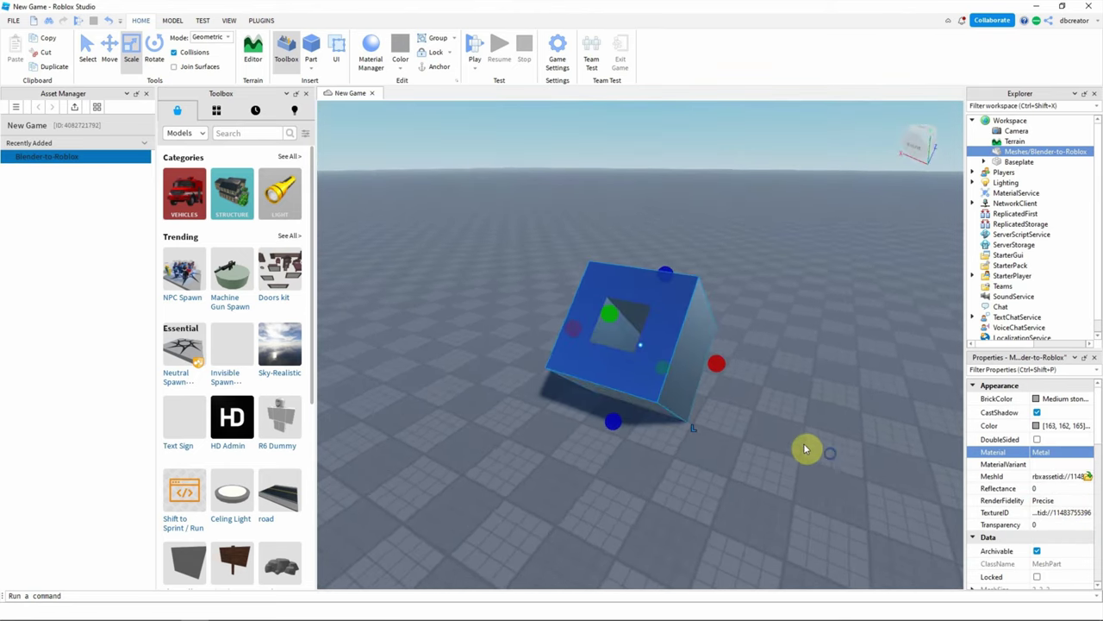
Step: Return to the Select tool to hide the handles and show the Lighting service's properties
{"action": "left_click", "coordinate": [88, 50]}
{"action": "scroll", "coordinate": [583, 344], "scroll_direction": "up", "scroll_amount": 5}
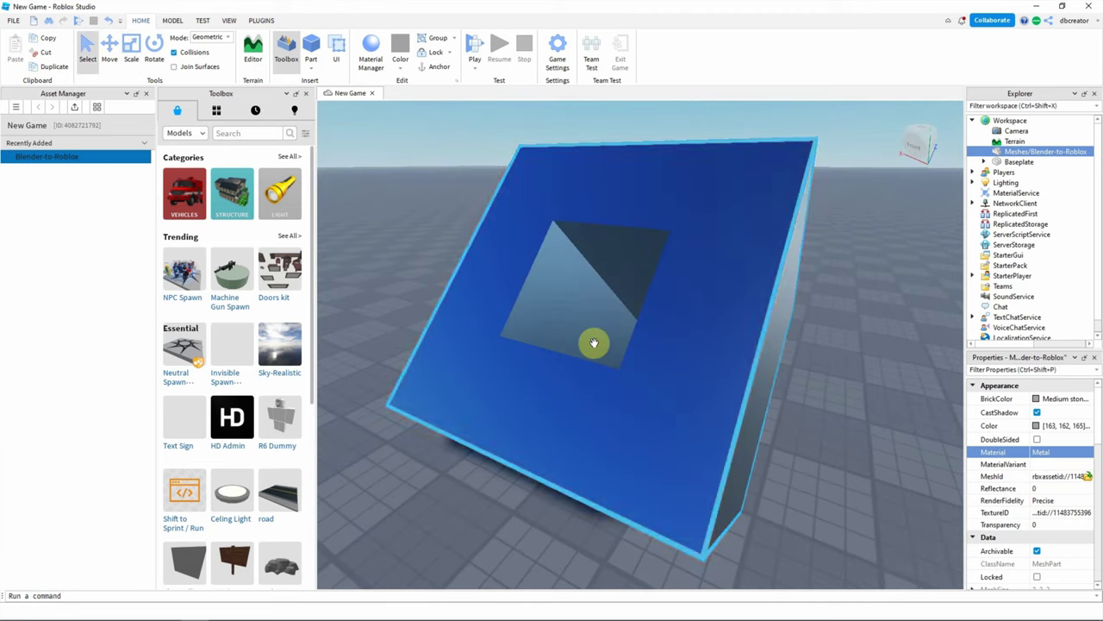
{"action": "scroll", "coordinate": [594, 343], "scroll_direction": "down", "scroll_amount": 5}
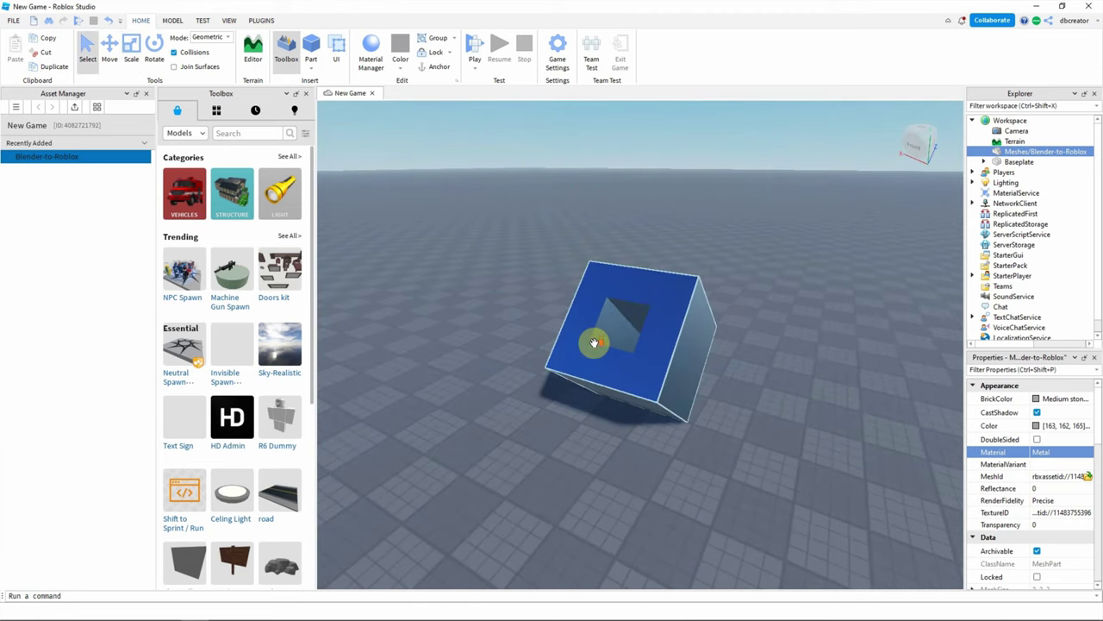
{"action": "left_click", "coordinate": [1000, 183]}
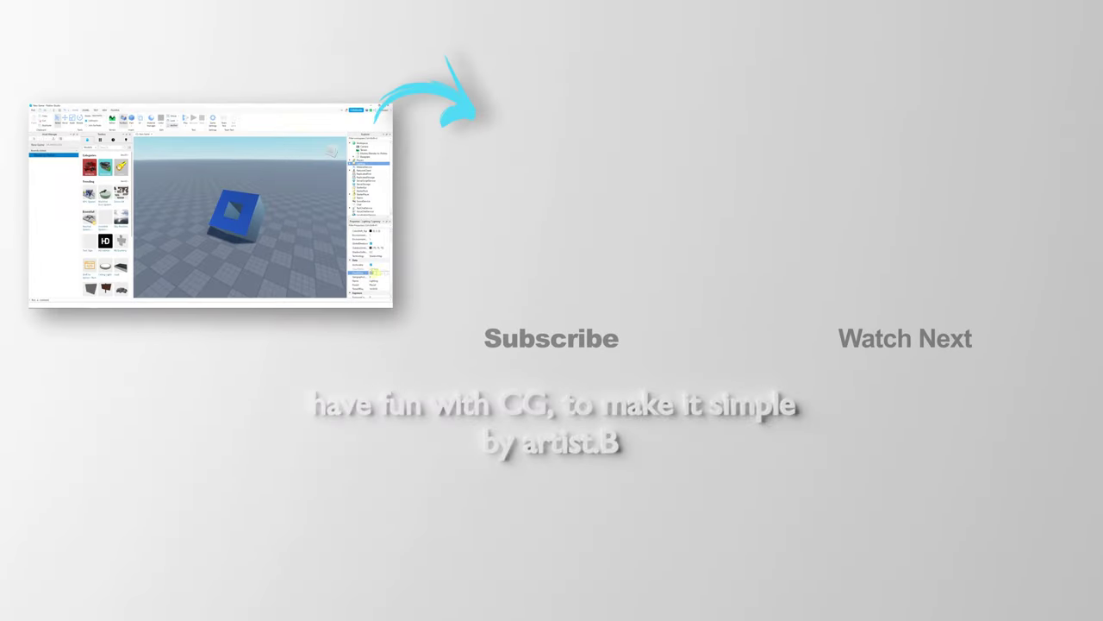
{"action": "left_click", "coordinate": [385, 275]}
{"action": "left_click", "coordinate": [384, 274]}
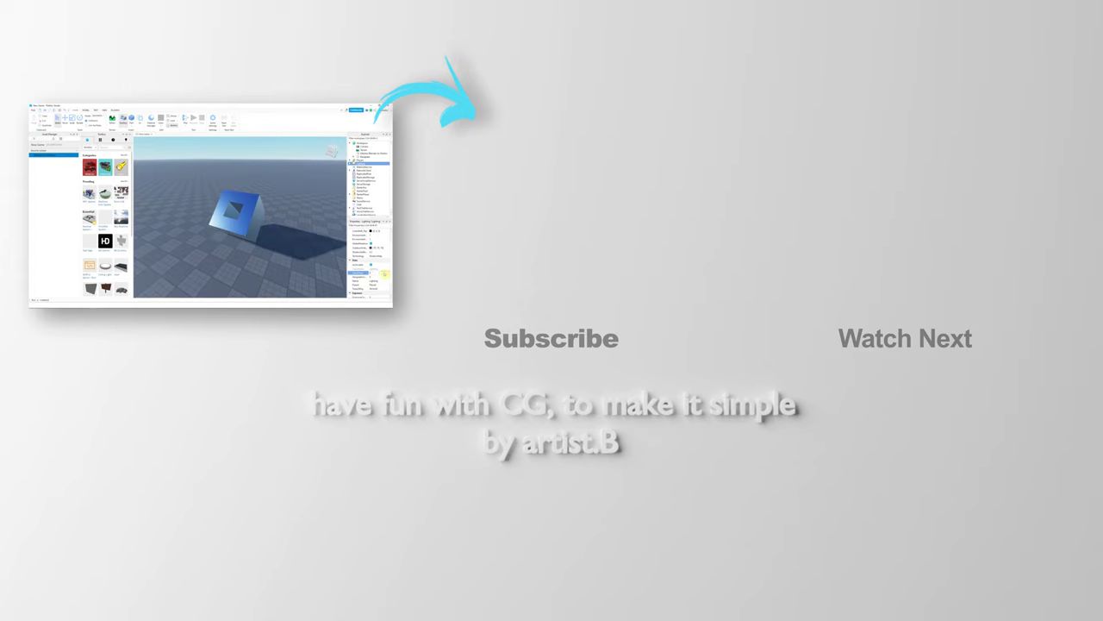